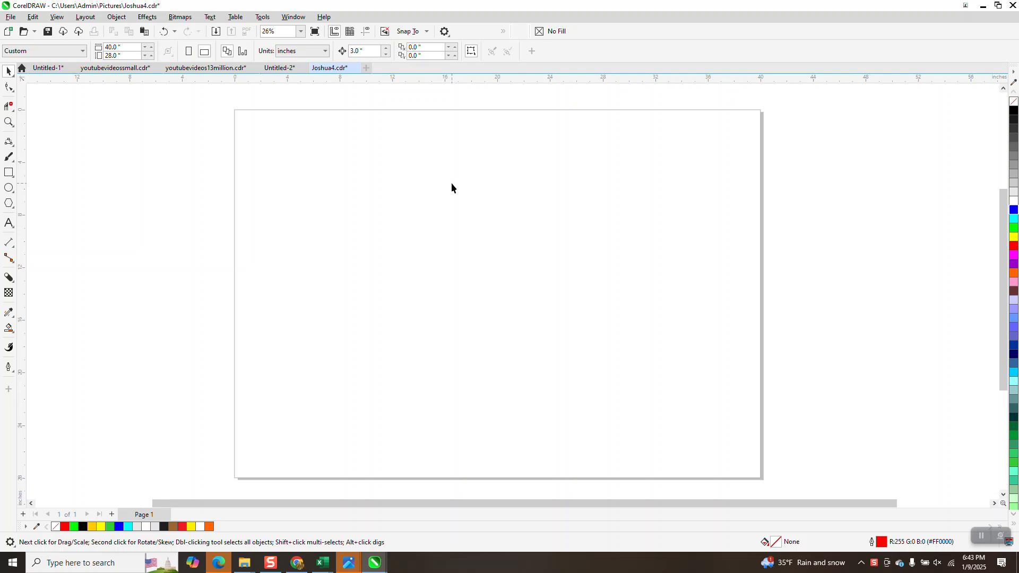
- Start recording a new macro named SY, stored in GlobalMacros
left_click(260, 20)
mouse_move(274, 74)
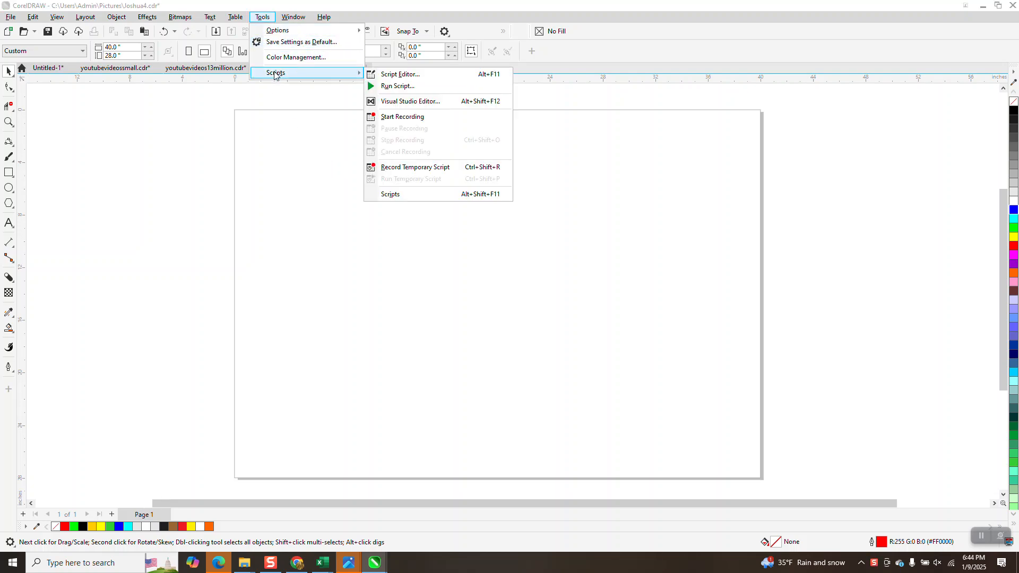
left_click(411, 117)
left_click(471, 198)
type("SY")
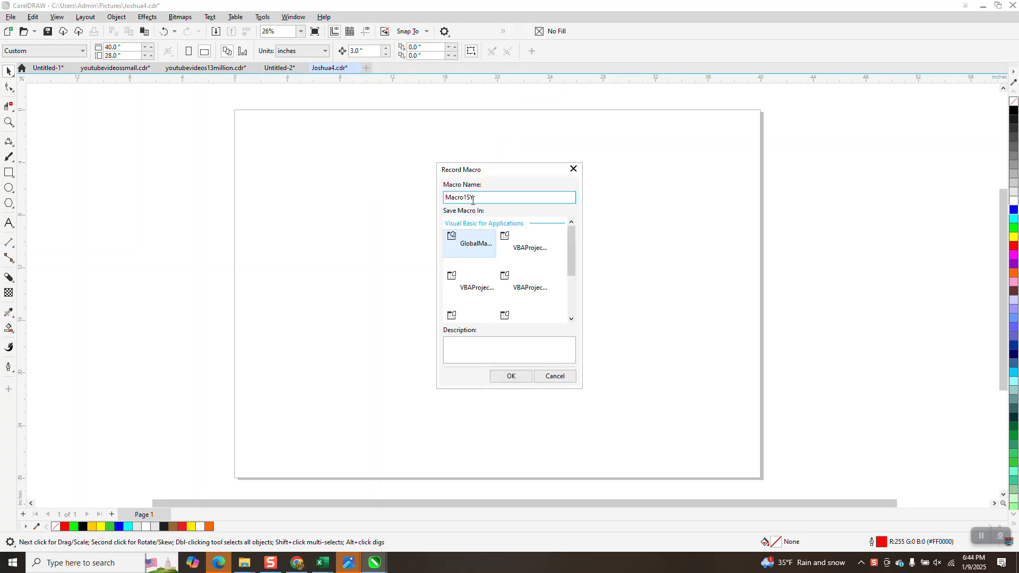
left_click_drag(481, 201, 406, 205)
type("SY")
left_click(512, 375)
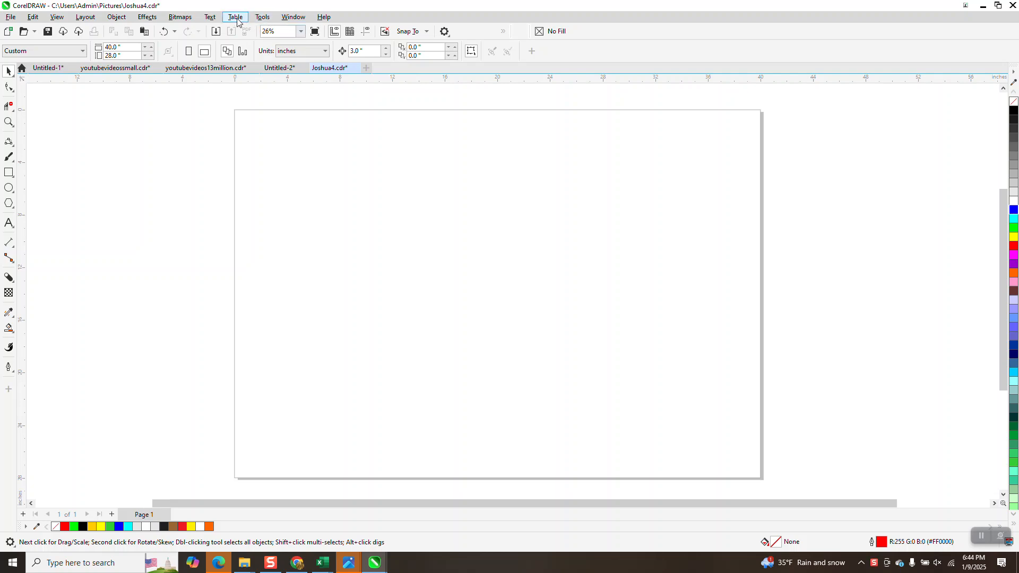
- Open the Glyphs docker and insert the @ glyph onto the page
left_click(218, 18)
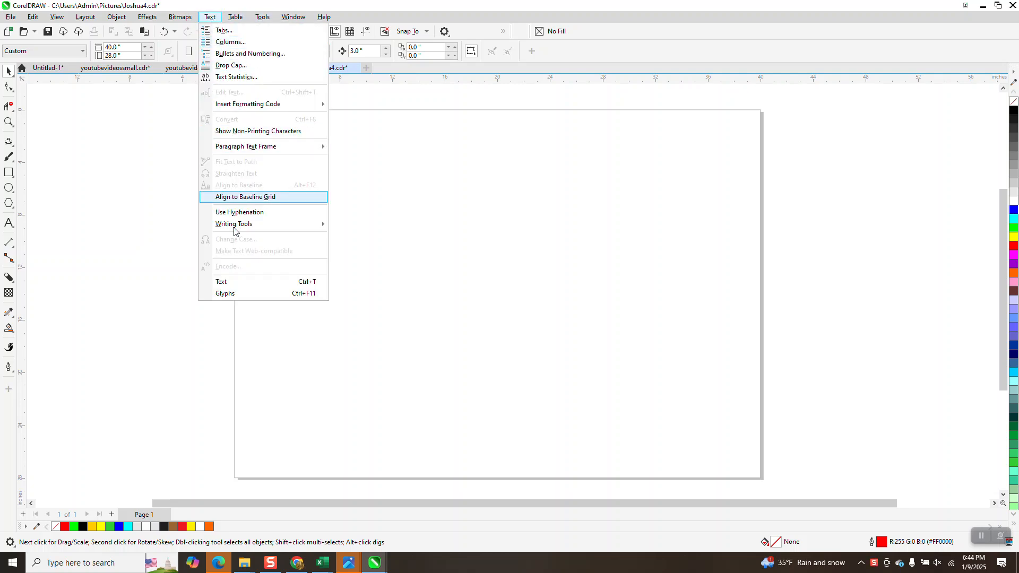
left_click(239, 293)
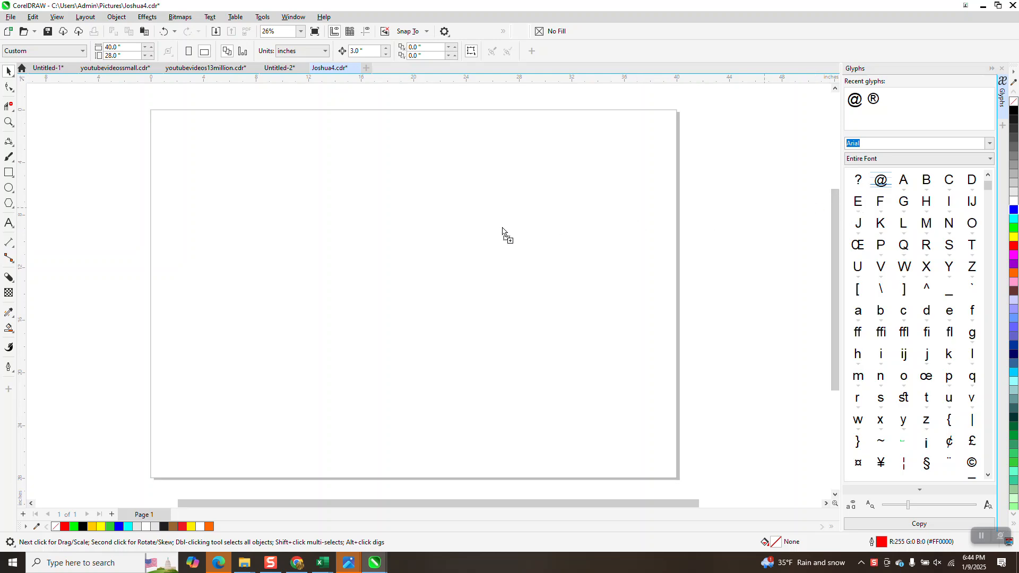
left_click_drag(880, 181, 384, 216)
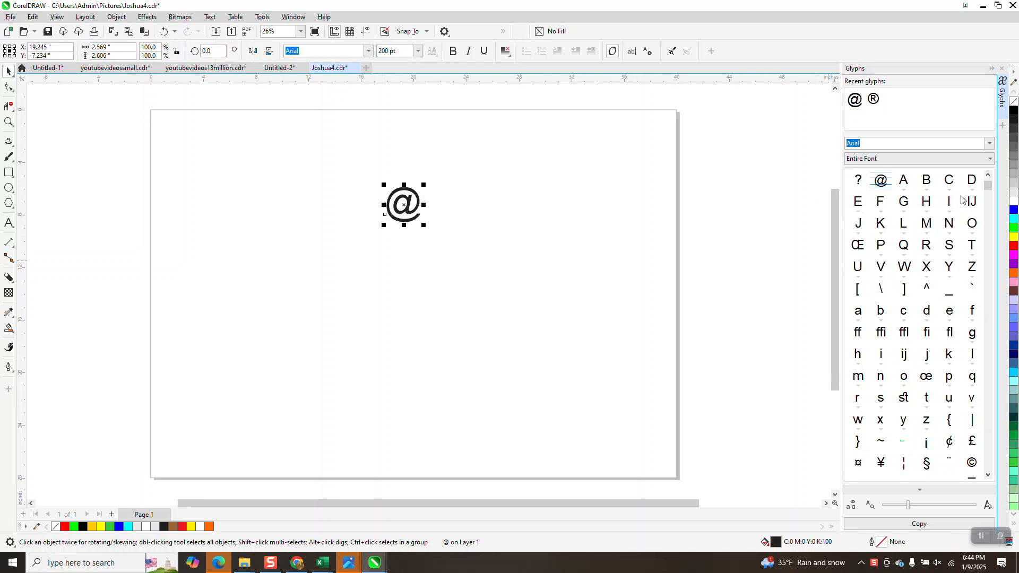
- Browse through the Arial glyph set in the Glyphs docker
scroll(989, 250, "down", 10)
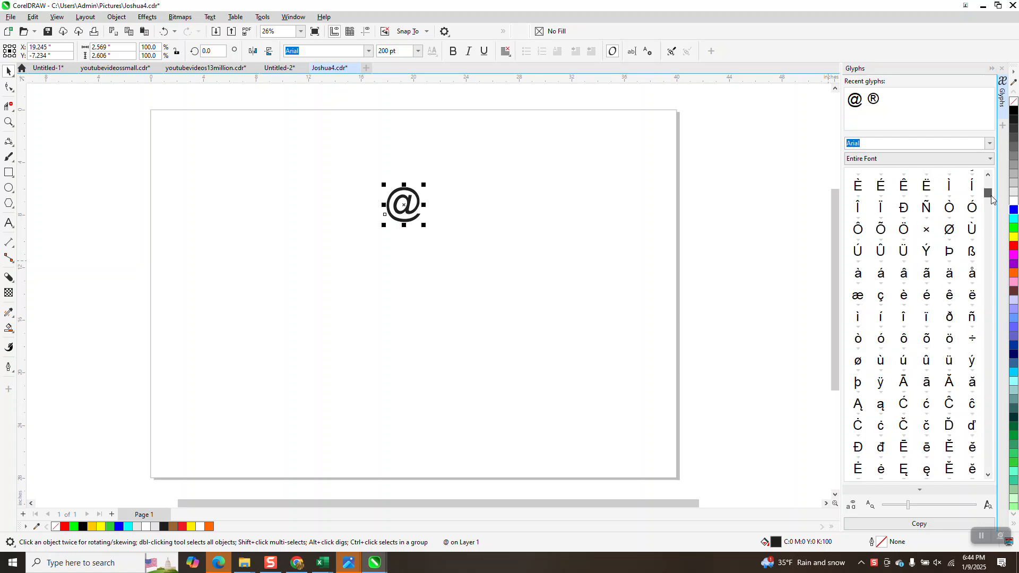
left_click(988, 476)
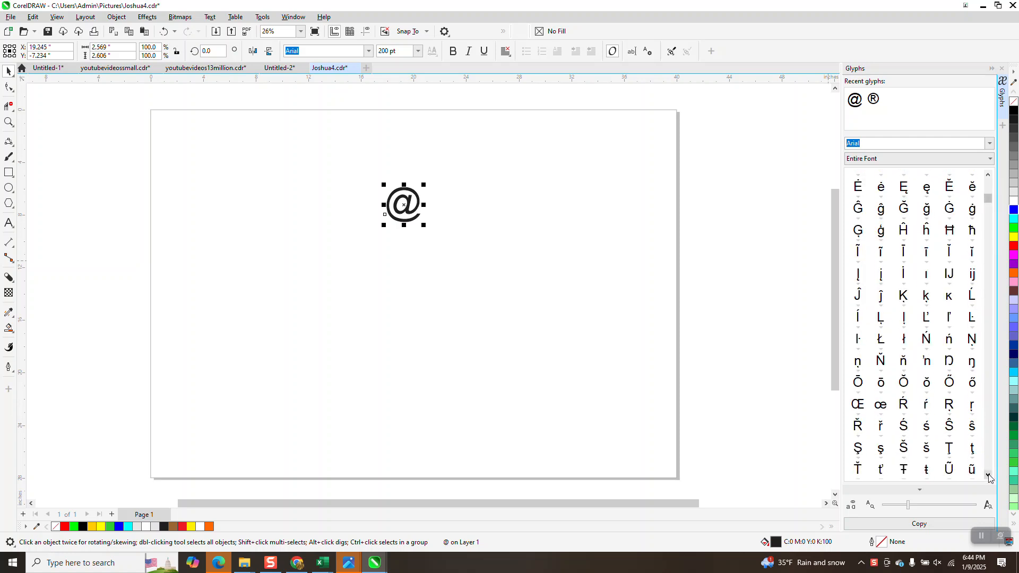
left_click(988, 477)
left_click(988, 477)
left_click(988, 476)
left_click(988, 477)
left_click(988, 476)
left_click(987, 476)
left_click(988, 476)
left_click(988, 476)
left_click(988, 477)
left_click(988, 476)
left_click(988, 477)
left_click(987, 477)
left_click(988, 477)
left_click(988, 476)
left_click(987, 476)
left_click(988, 476)
left_click(988, 476)
left_click(987, 476)
left_click(988, 476)
left_click(987, 476)
left_click(988, 477)
left_click(988, 477)
left_click(987, 476)
left_click(988, 476)
left_click(988, 476)
left_click(987, 476)
left_click(988, 477)
left_click(988, 476)
left_click(988, 477)
left_click(988, 476)
left_click(987, 476)
left_click(988, 476)
left_click(988, 476)
left_click(988, 476)
left_click(987, 476)
left_click(988, 476)
left_click(987, 476)
left_click(988, 477)
left_click(987, 476)
left_click(988, 476)
left_click(988, 477)
left_click(988, 477)
left_click(988, 476)
left_click(987, 476)
left_click(988, 476)
left_click(988, 476)
left_click(987, 477)
left_click(988, 476)
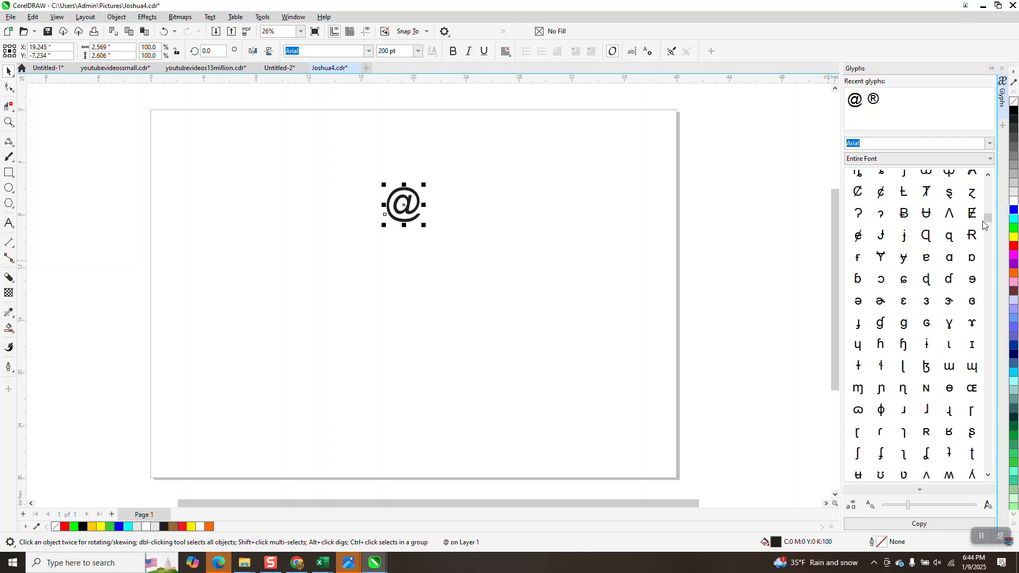
- Insert the ® glyph onto the page to the right of the @ symbol
left_click_drag(988, 218, 984, 169)
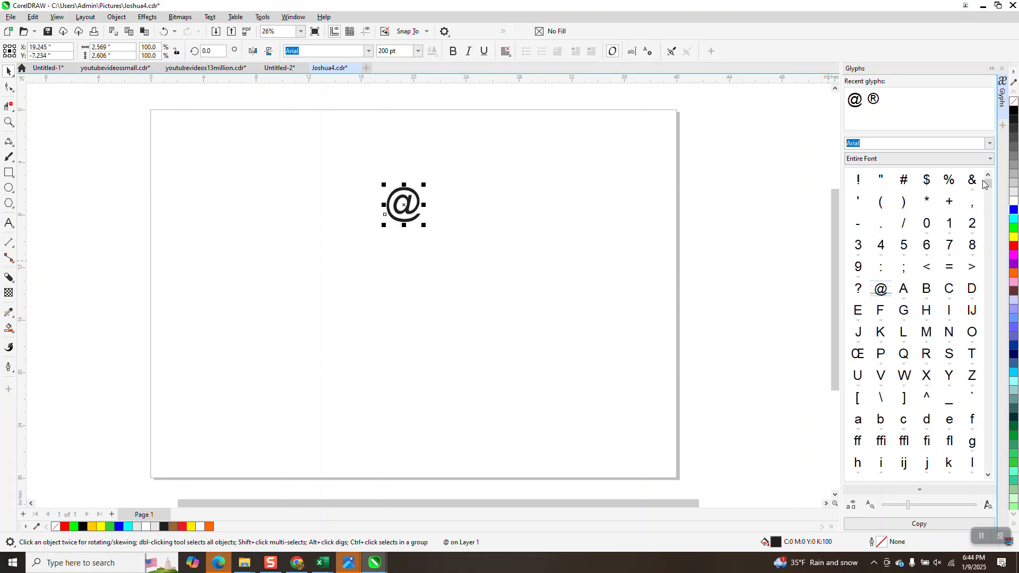
left_click_drag(987, 185, 988, 190)
left_click_drag(950, 421, 467, 206)
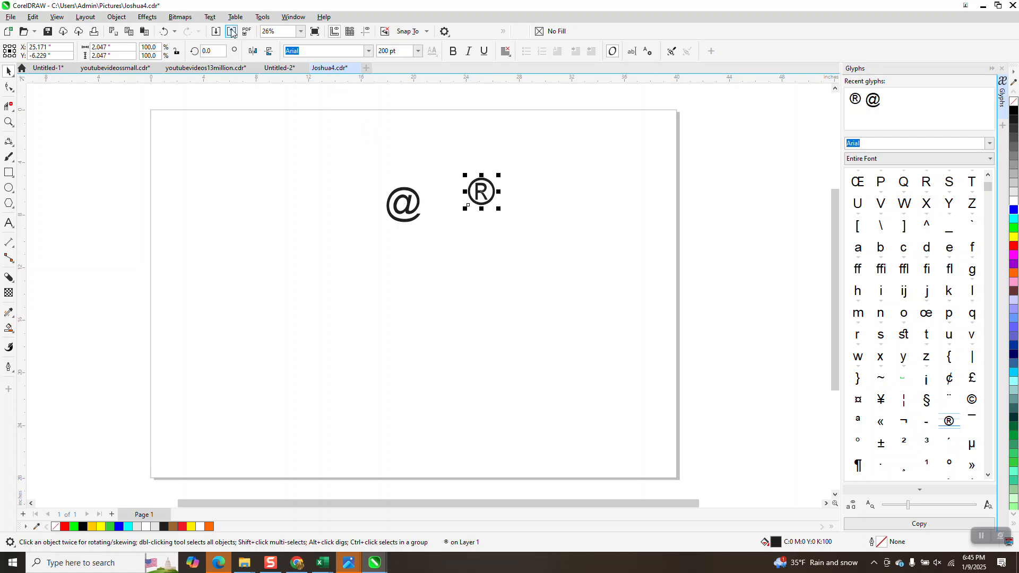
- Stop the macro recording
left_click(262, 17)
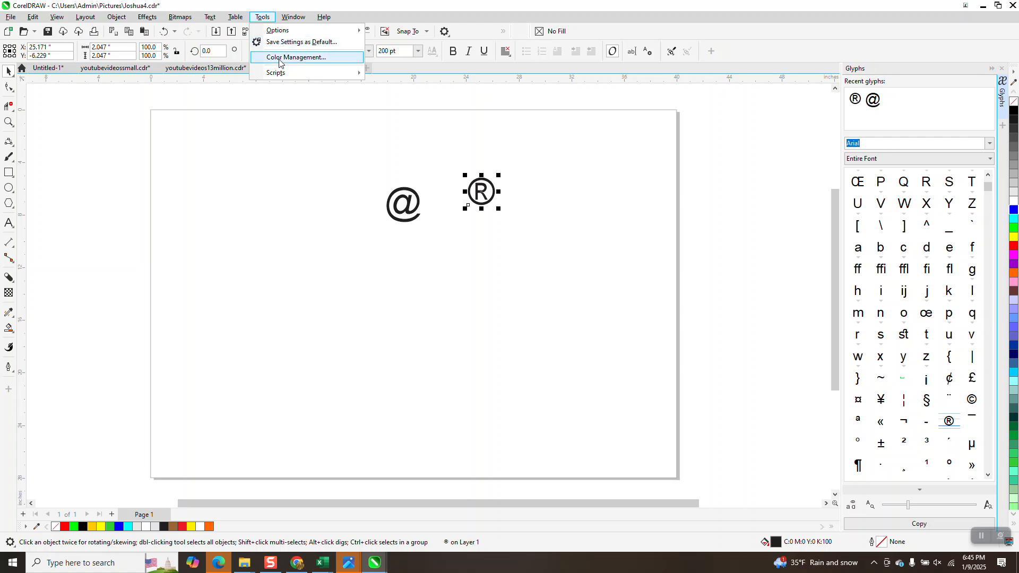
mouse_move(297, 73)
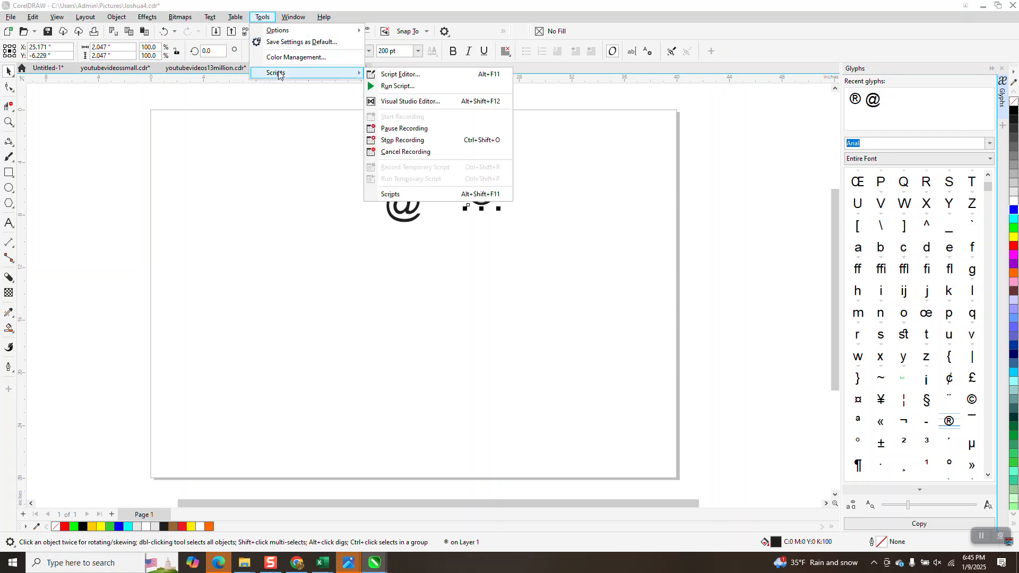
left_click(405, 140)
- Select both glyphs on the page and delete them
left_click_drag(353, 129, 593, 269)
key("Delete")
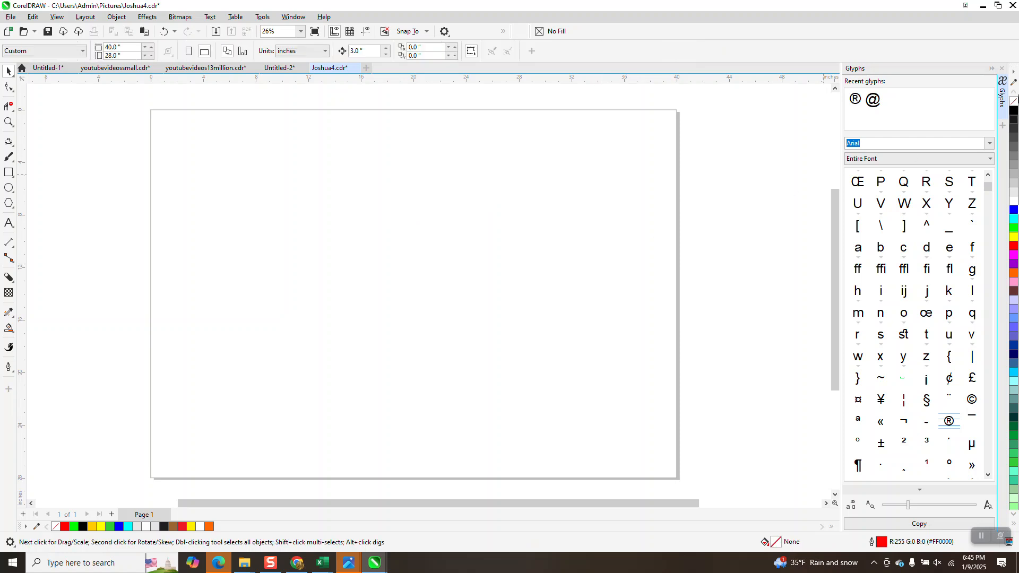
- Close the Glyphs docker and open the Scripts docker
left_click(1001, 69)
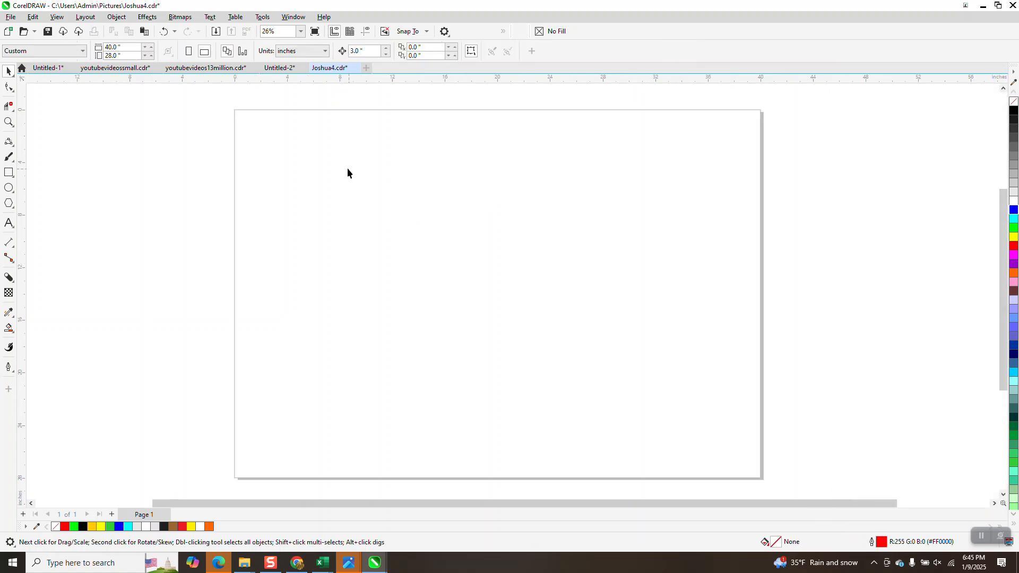
left_click(263, 16)
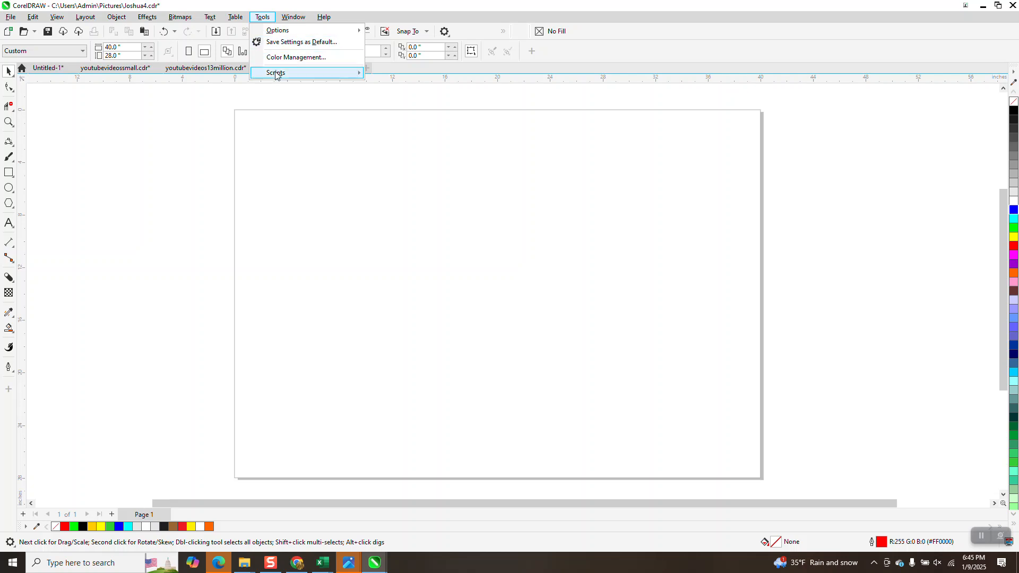
mouse_move(276, 74)
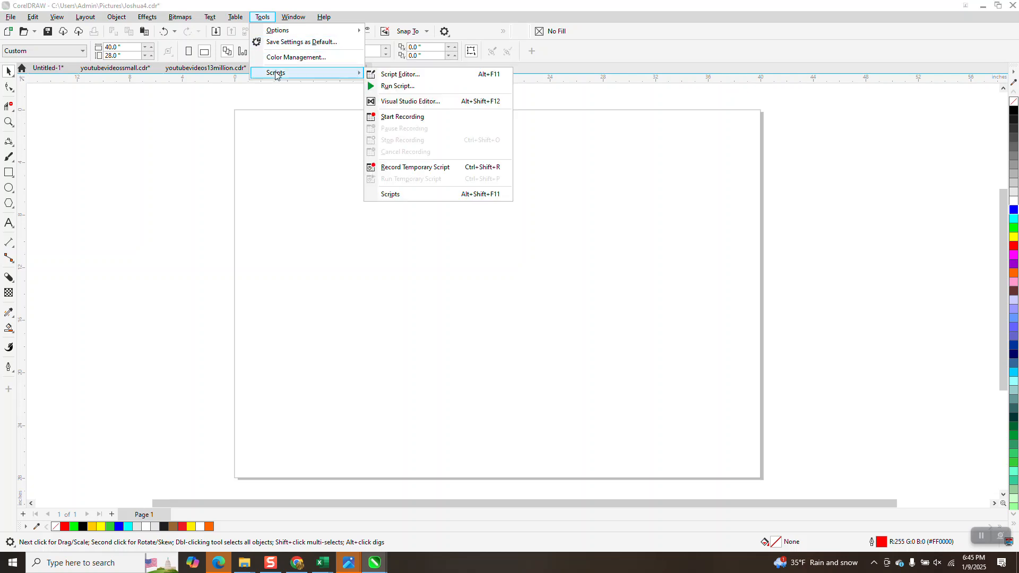
left_click(400, 193)
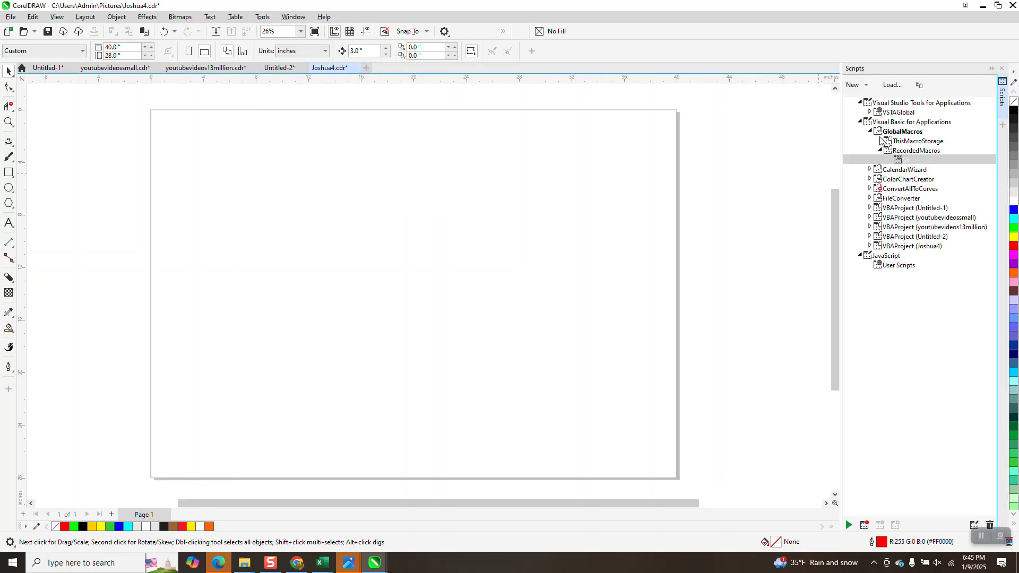
- Run the SY macro, then select and delete the text objects it places on the page
double_click(904, 160)
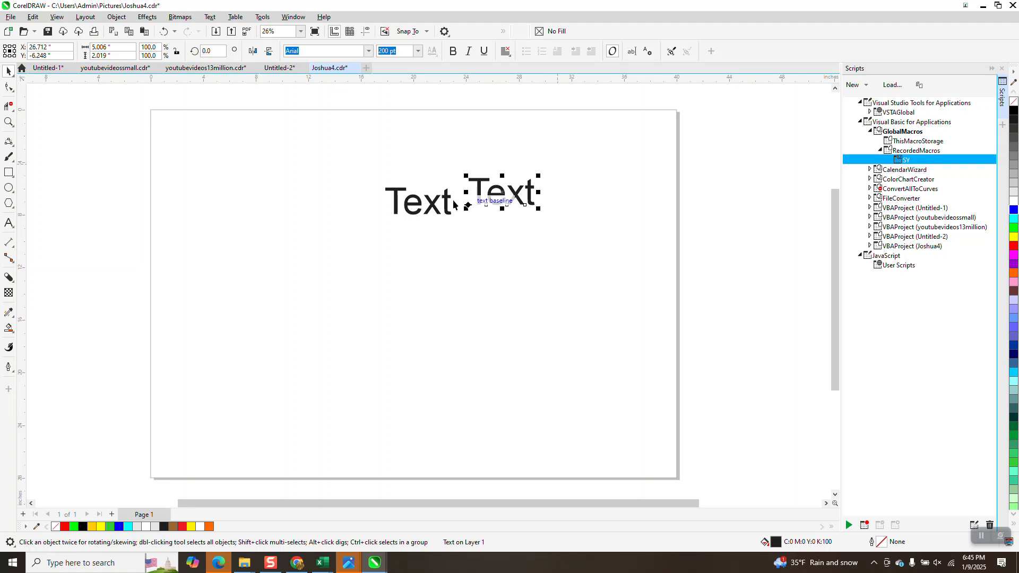
left_click_drag(370, 142, 378, 185)
left_click_drag(594, 271, 595, 272)
key("Delete")
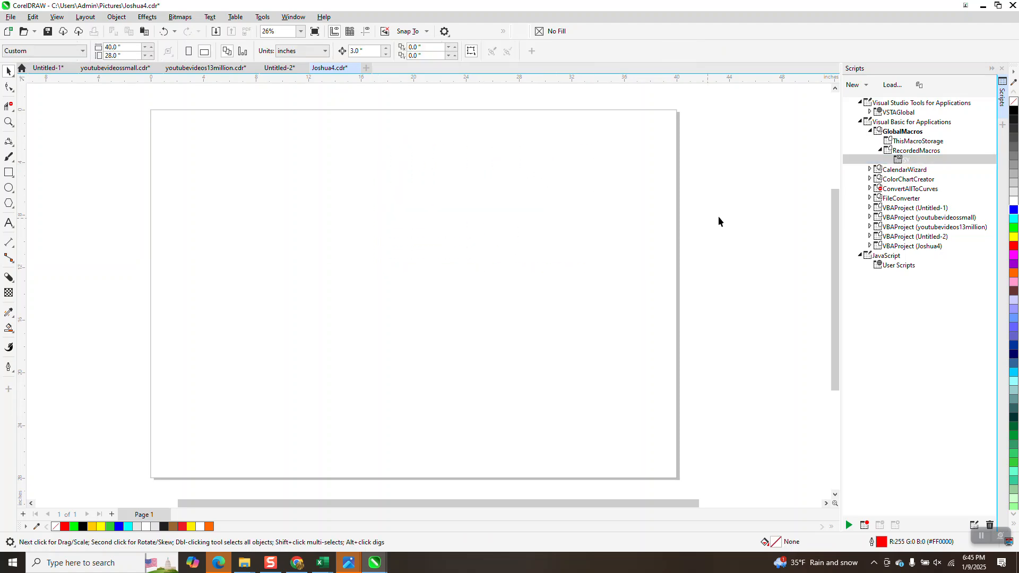
- Delete the SY macro from RecordedMacros and confirm the deletion
right_click(905, 159)
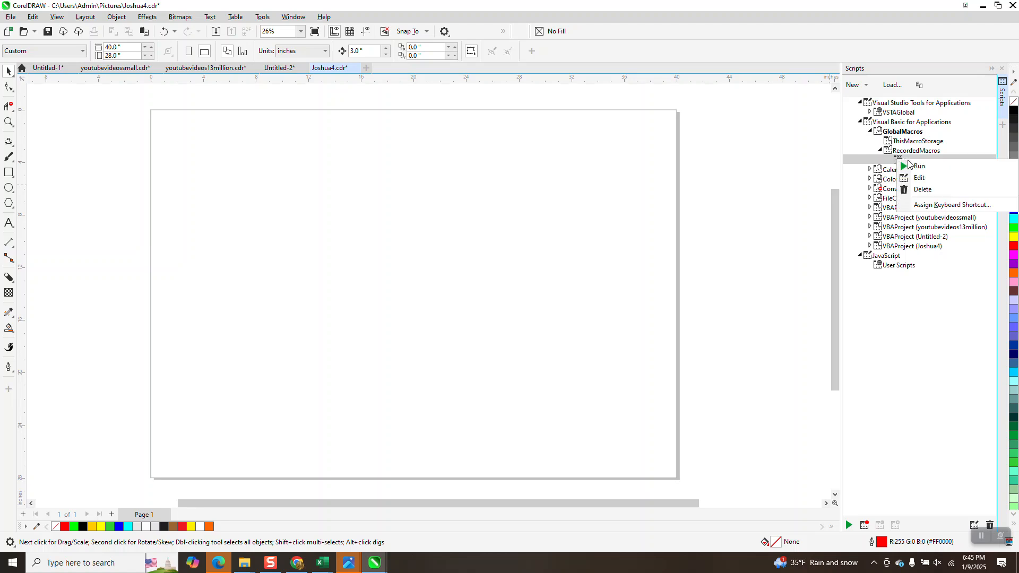
left_click(927, 191)
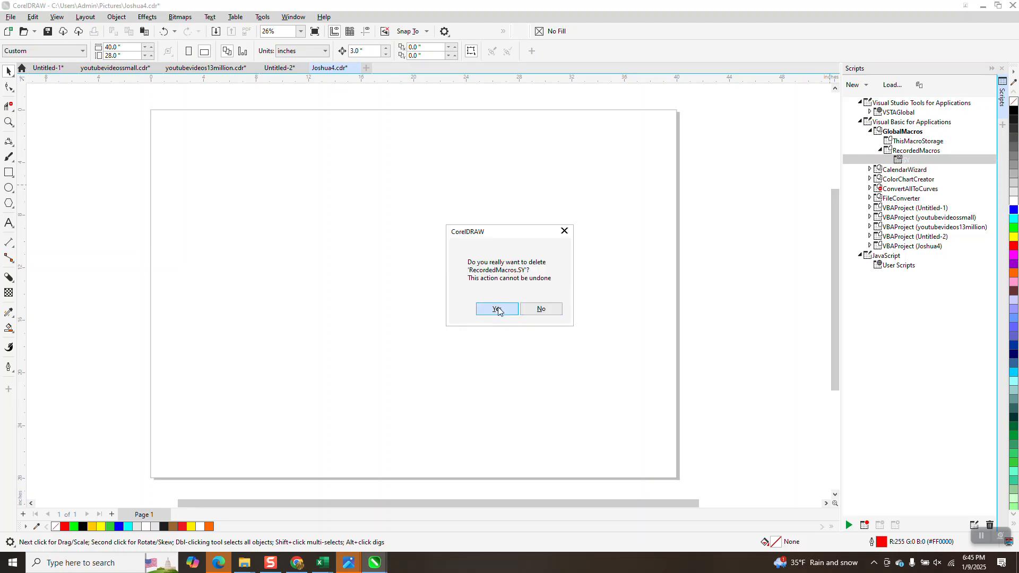
left_click(496, 309)
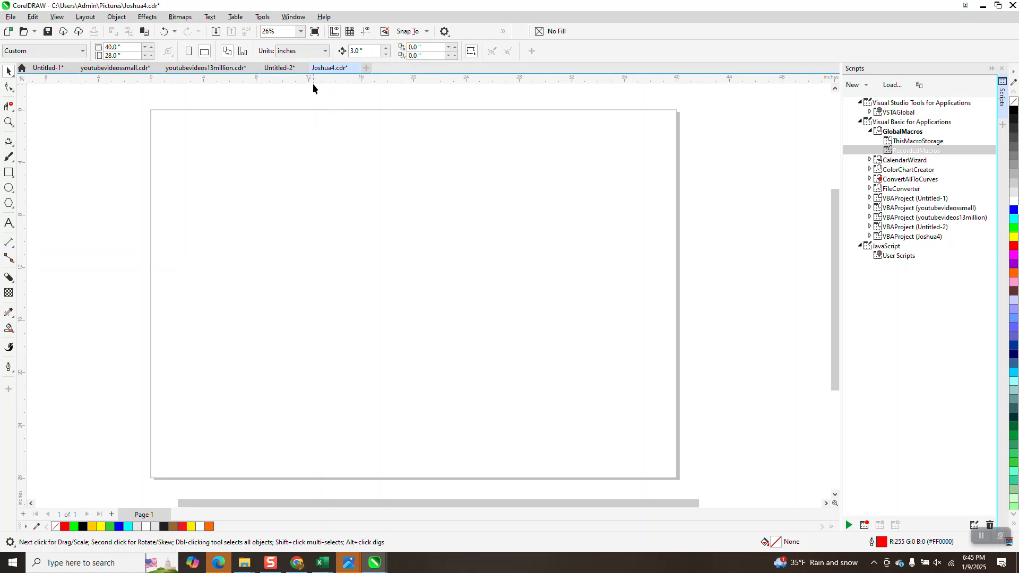
- Reopen the Glyphs docker and insert the ® glyph onto the page
left_click(210, 17)
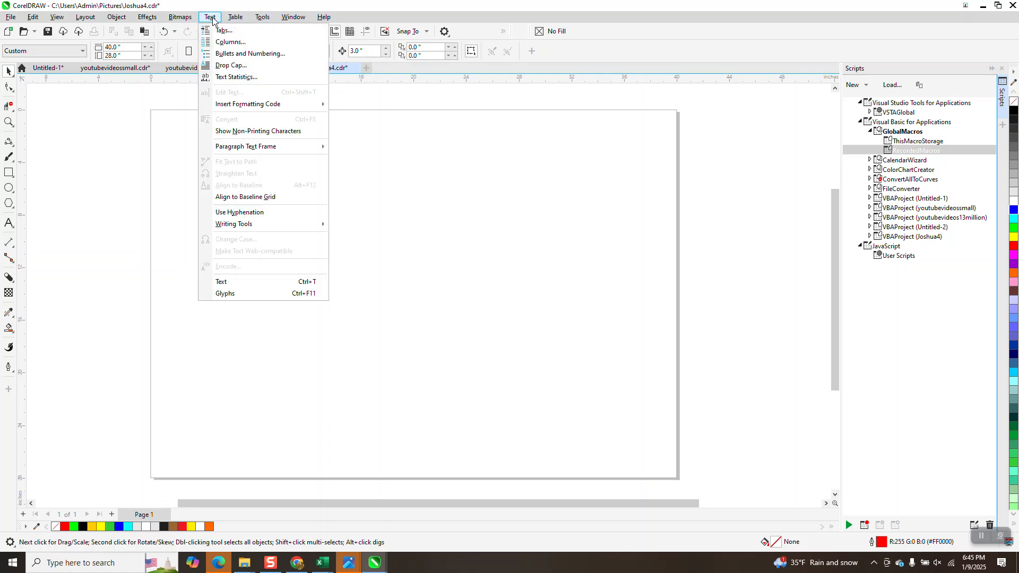
left_click(254, 295)
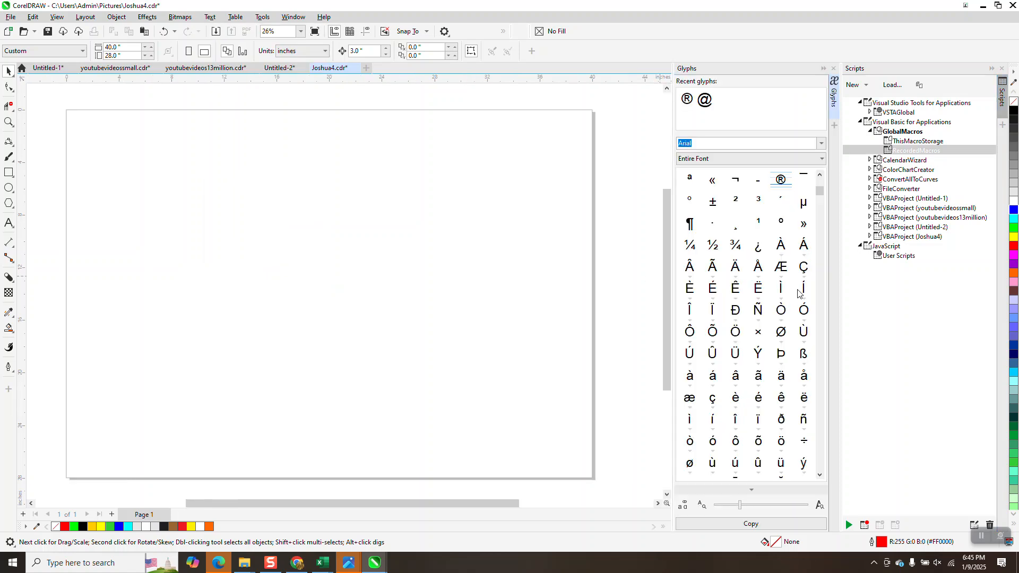
left_click_drag(772, 187, 484, 218)
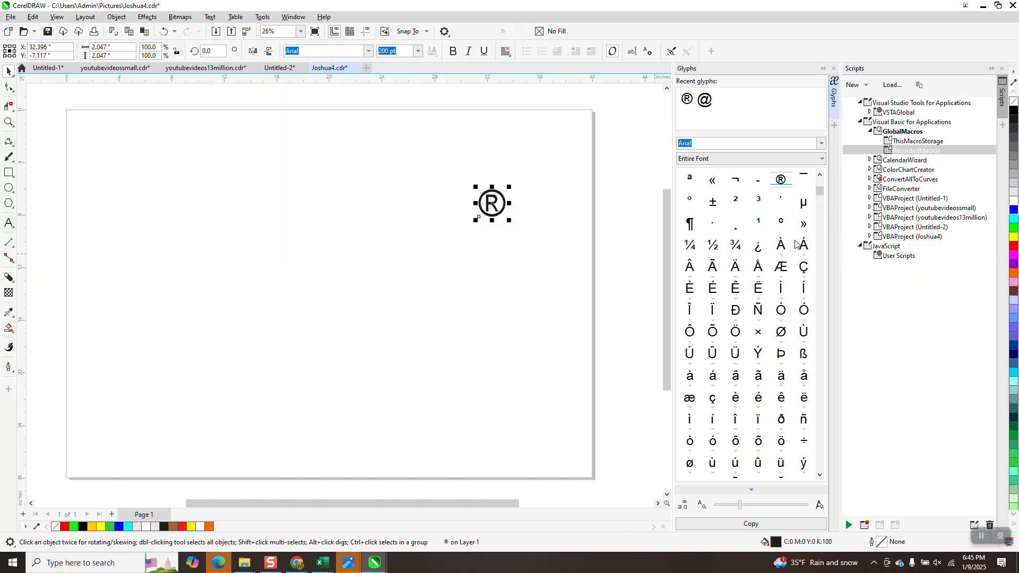
- Insert the @ glyph to the right of the ® symbol and close the Glyphs docker
scroll(820, 180, "up", 3)
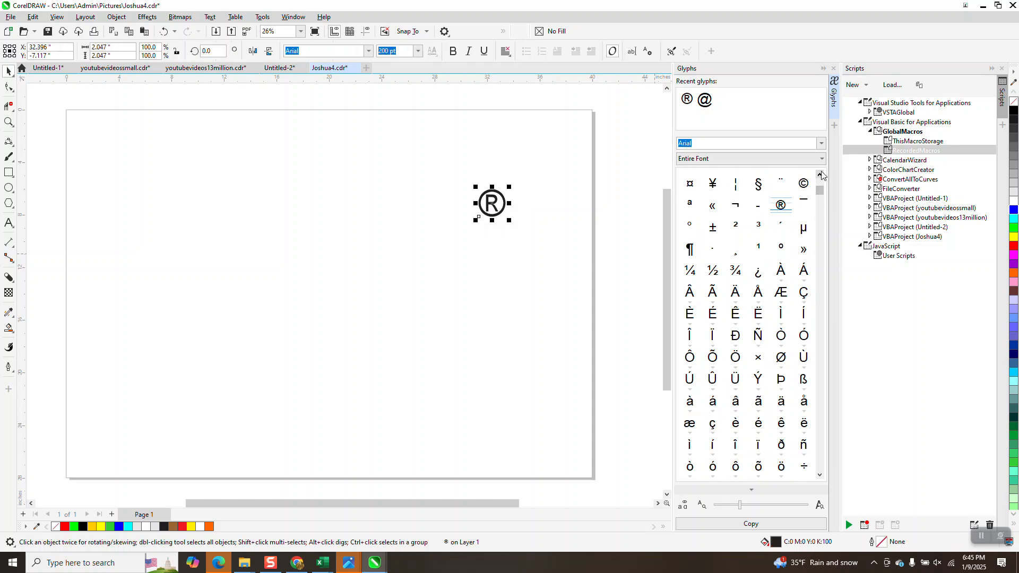
scroll(820, 178, "up", 1)
scroll(819, 177, "up", 4)
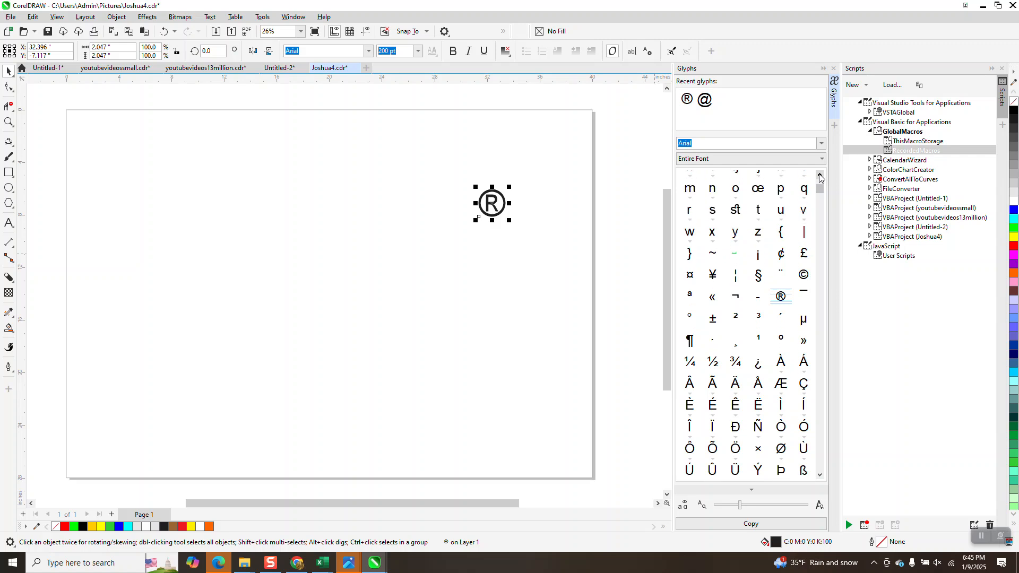
scroll(820, 177, "up", 6)
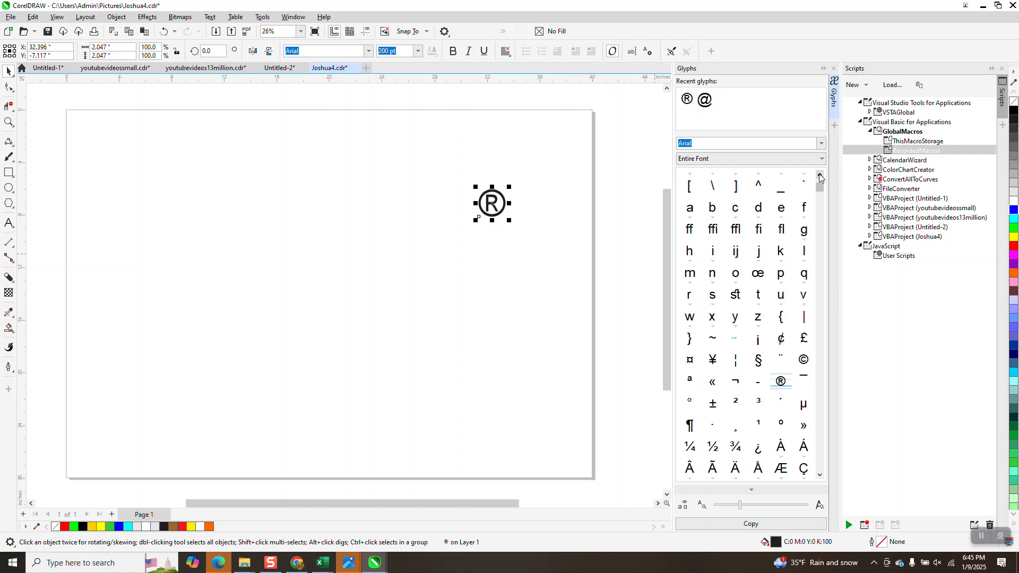
scroll(820, 177, "up", 3)
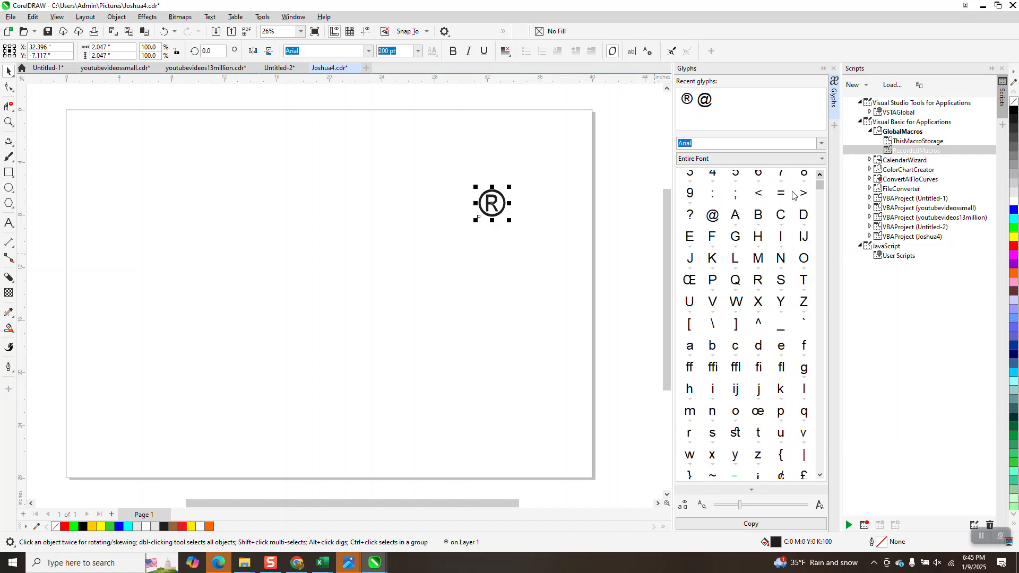
left_click_drag(709, 218, 531, 200)
left_click(833, 68)
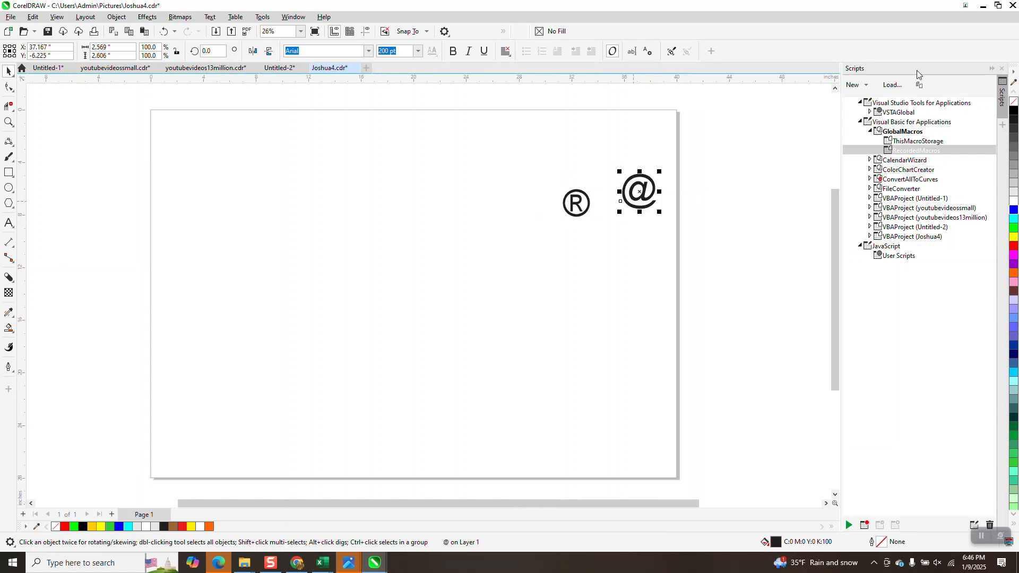
- Select both symbols and move them toward the middle of the page
left_click(513, 166)
left_click_drag(691, 254, 693, 255)
left_click_drag(646, 207, 496, 273)
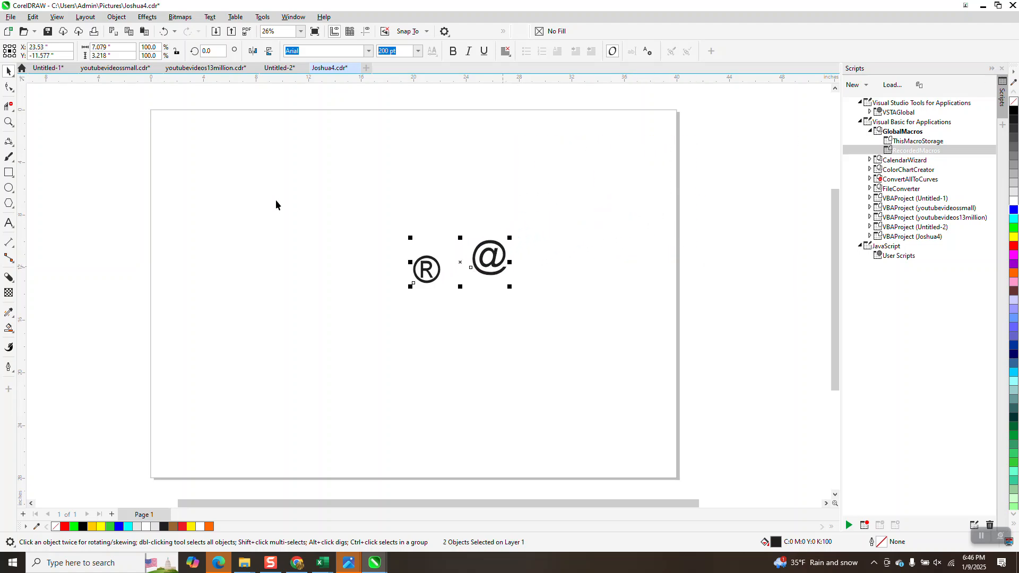
left_click(201, 146)
- Save the drawing as SYM
left_click(11, 17)
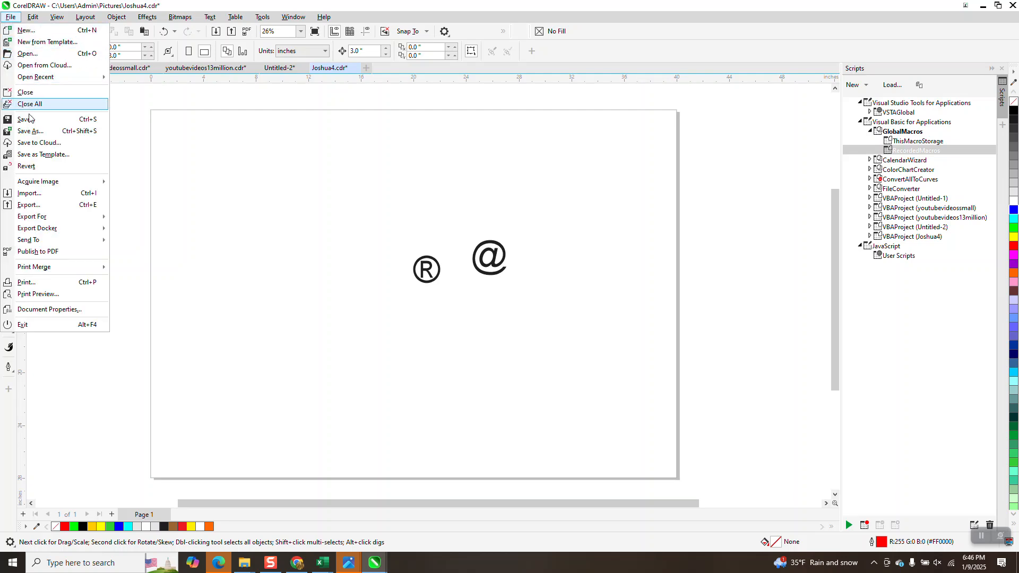
left_click(31, 132)
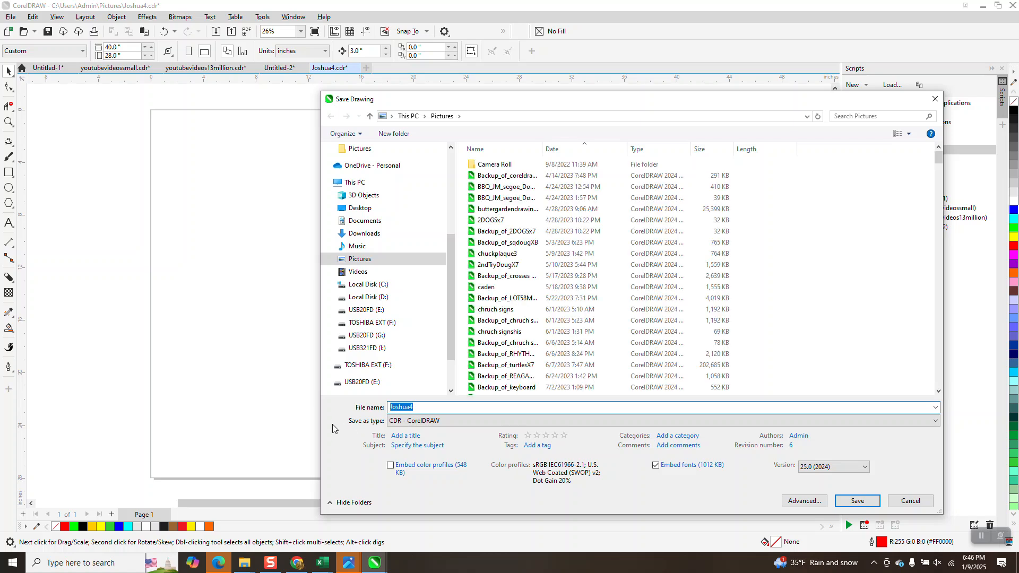
type("SY")
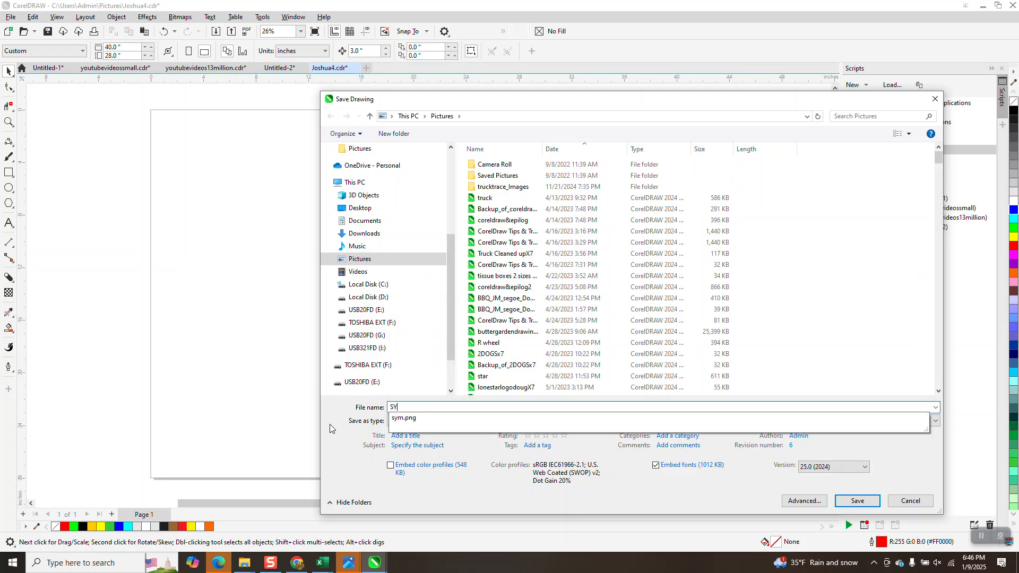
type("M")
left_click(858, 500)
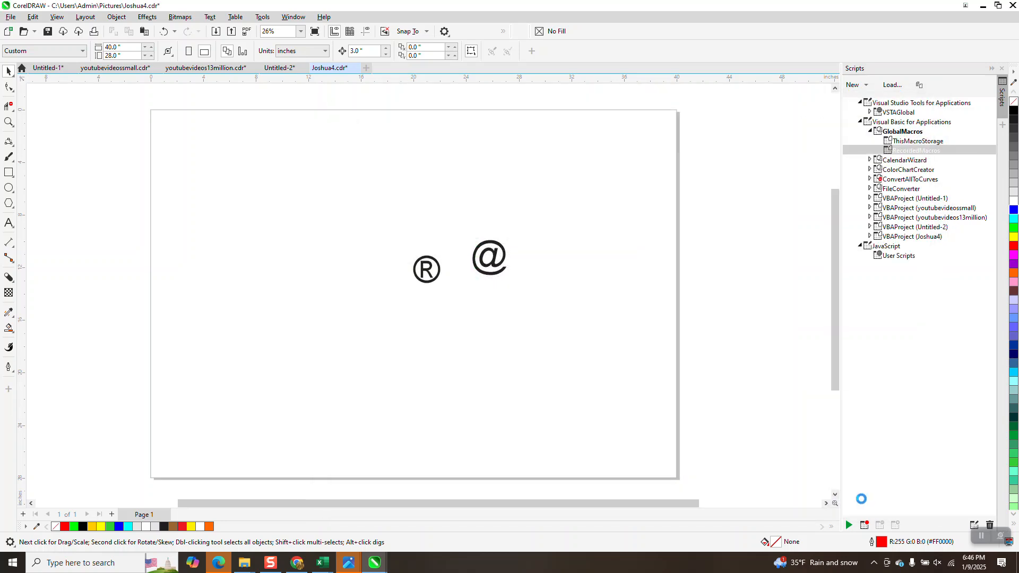
- Select both symbols on the page and delete them
left_click_drag(361, 204, 560, 326)
key("Delete")
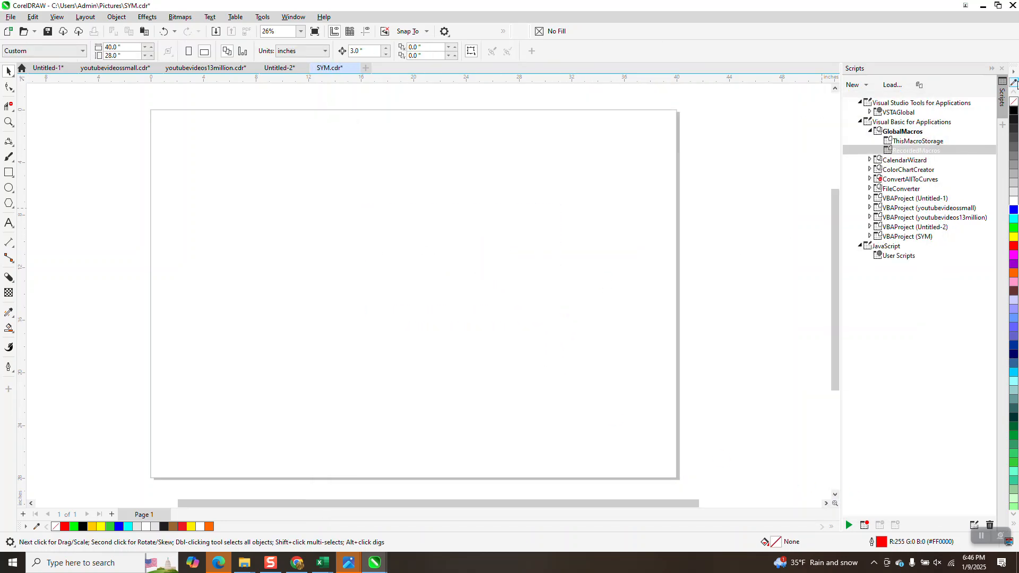
- Close the Scripts docker and start recording a new macro named SYM in GlobalMacros
left_click(1002, 70)
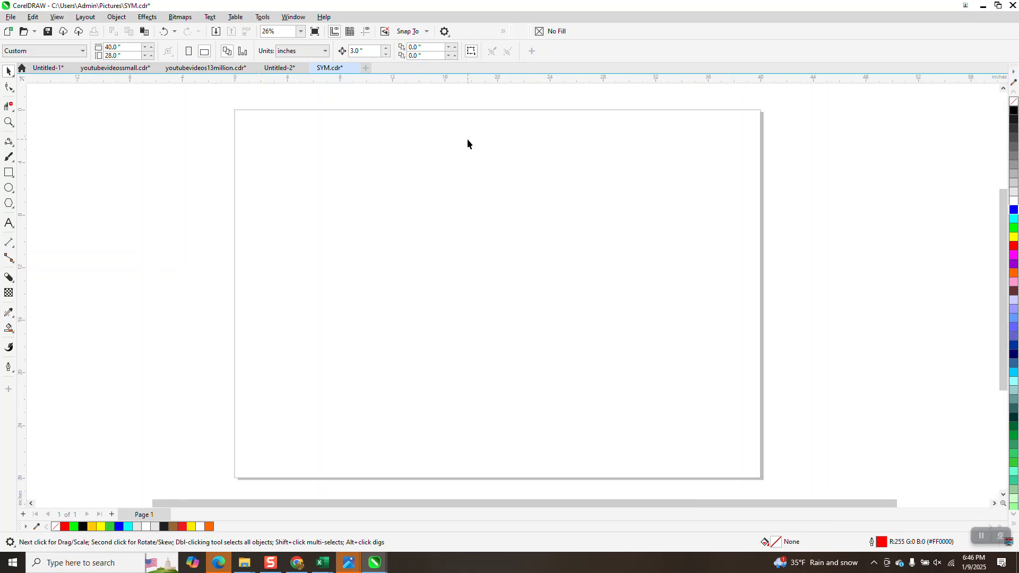
left_click(262, 16)
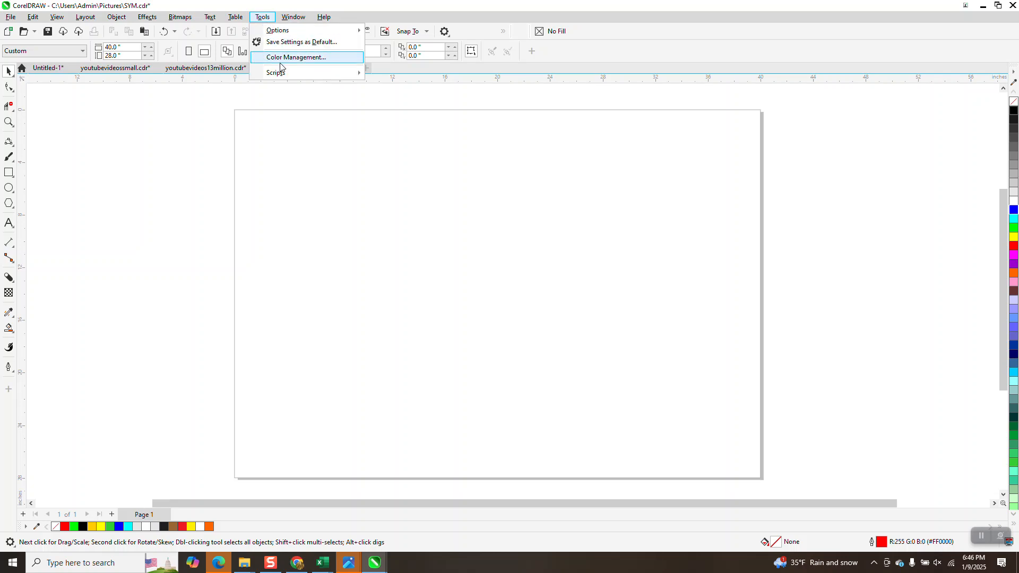
mouse_move(281, 72)
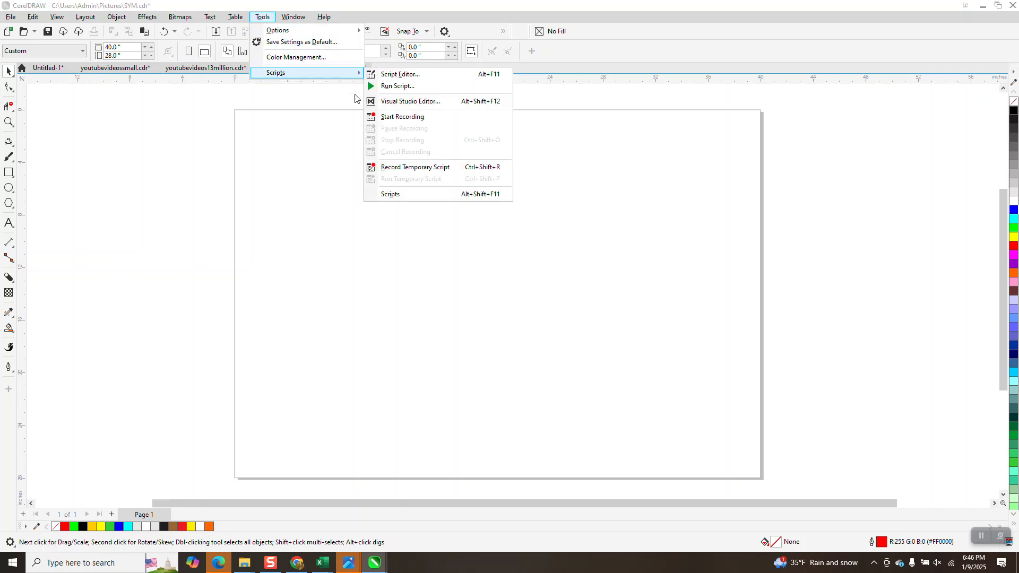
left_click(385, 118)
type("SY")
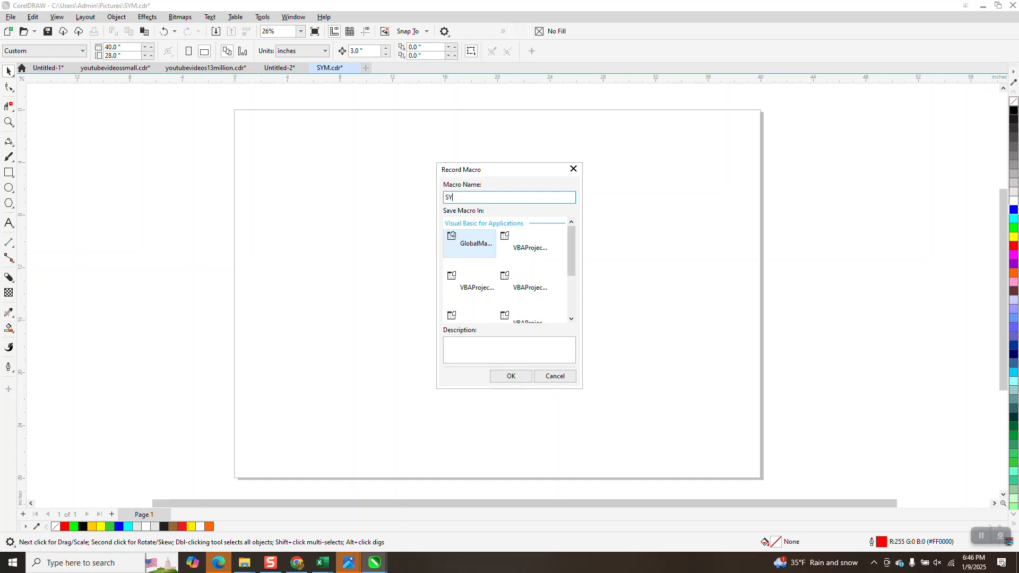
type("M")
left_click(509, 377)
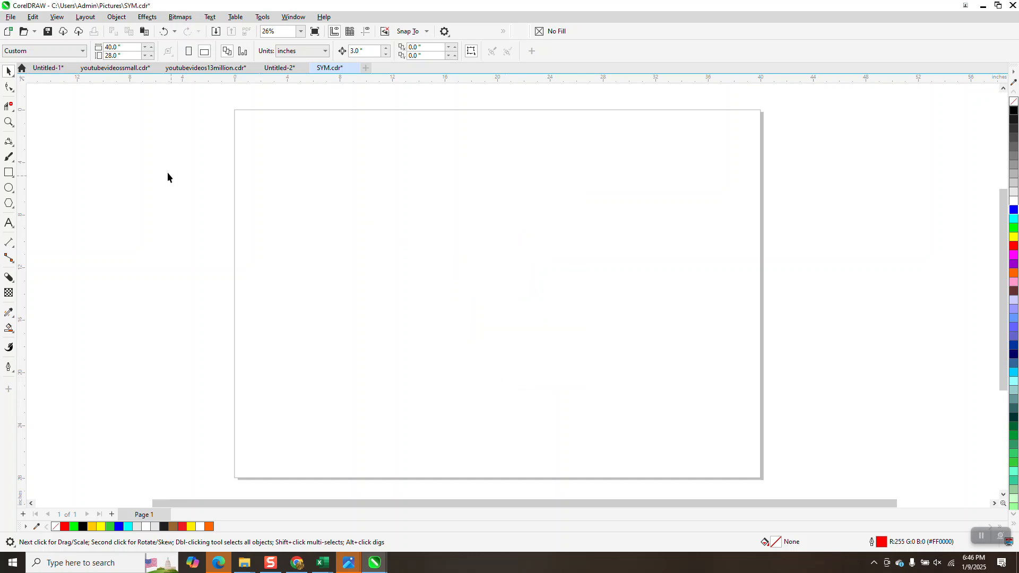
- Import SYM.cdr from the Pictures folder and place it on the page
left_click(13, 18)
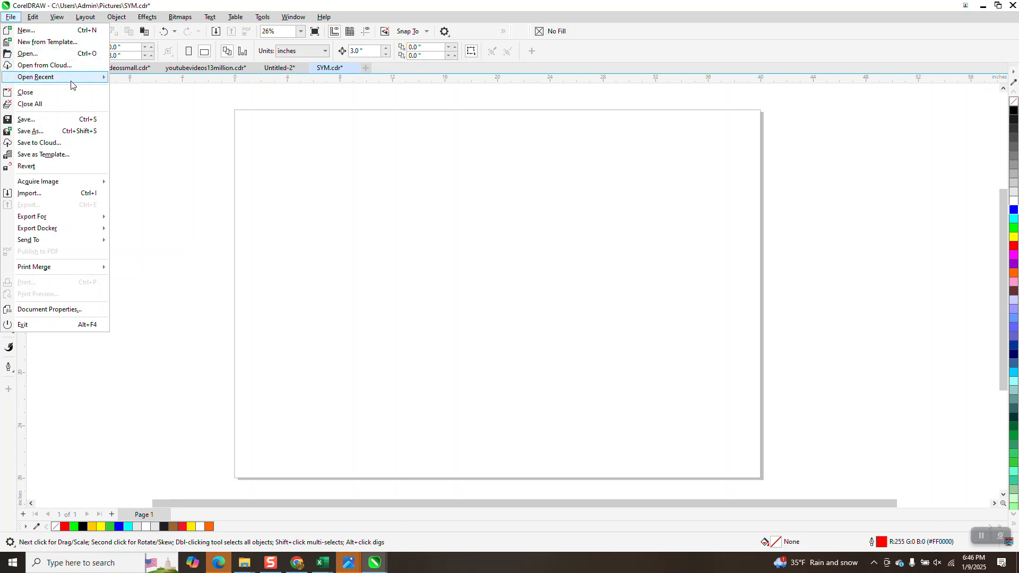
left_click(33, 195)
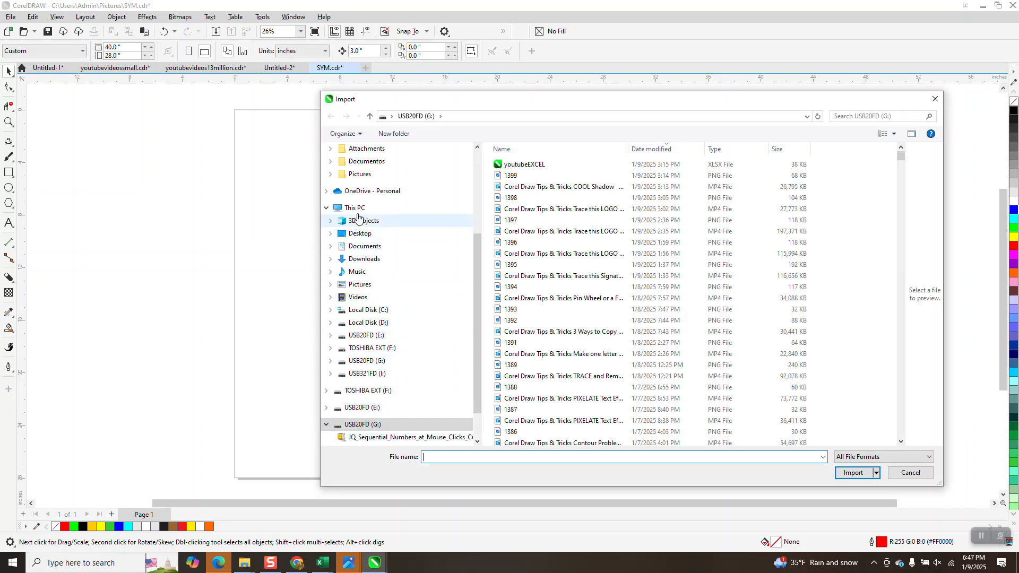
left_click(365, 284)
left_click(437, 457)
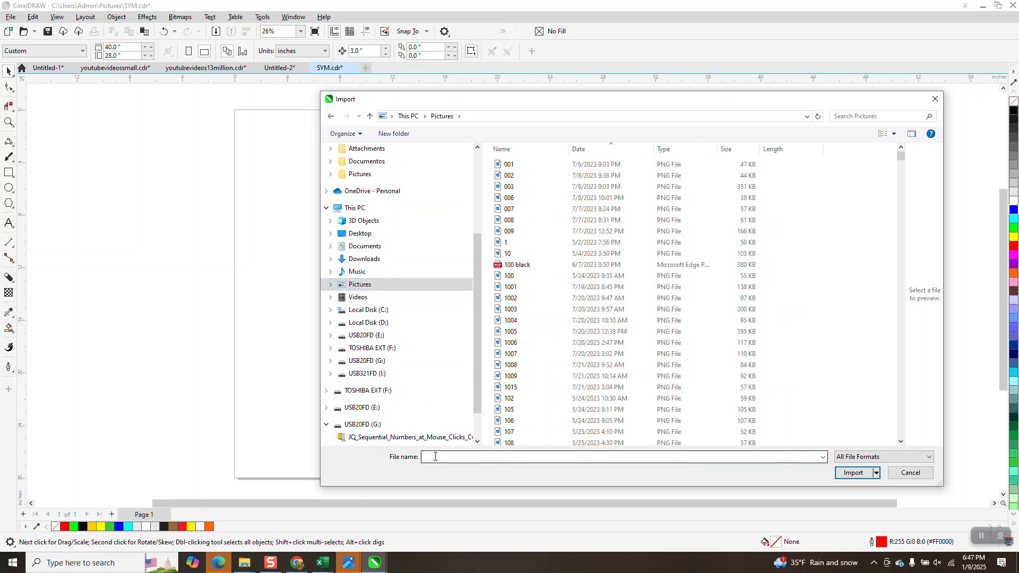
type("SY")
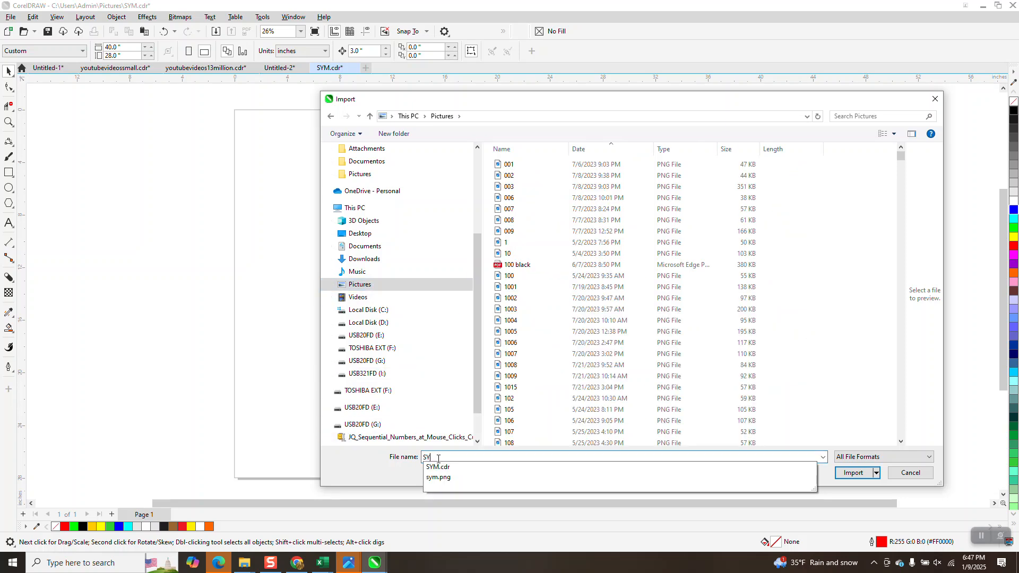
left_click(438, 468)
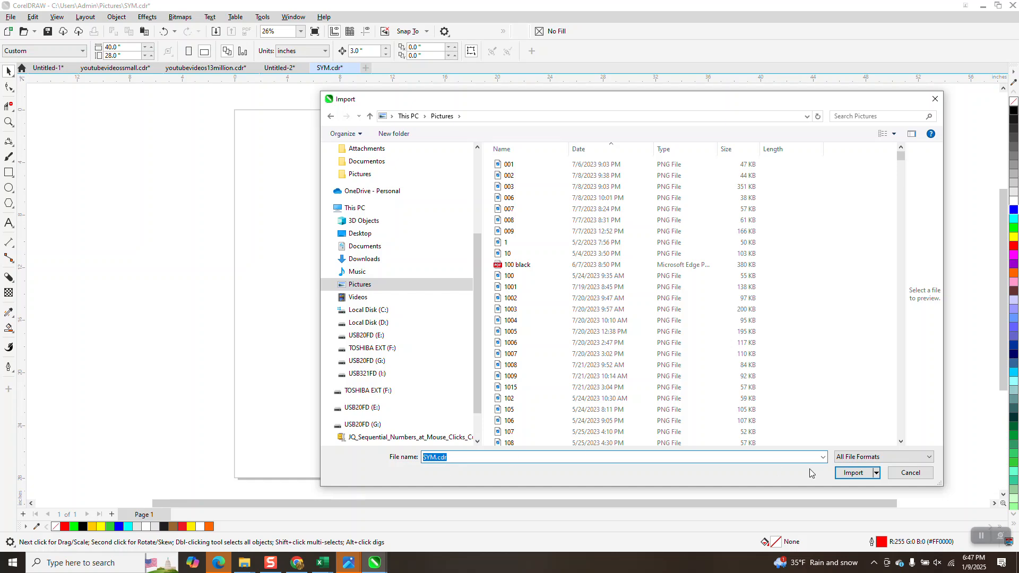
left_click(851, 472)
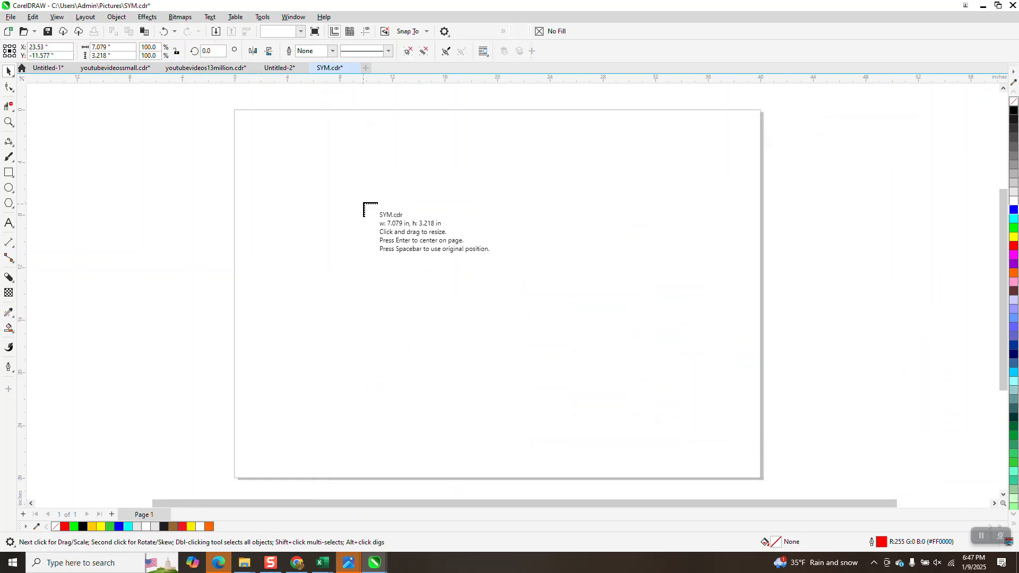
left_click(351, 168)
left_click(425, 252)
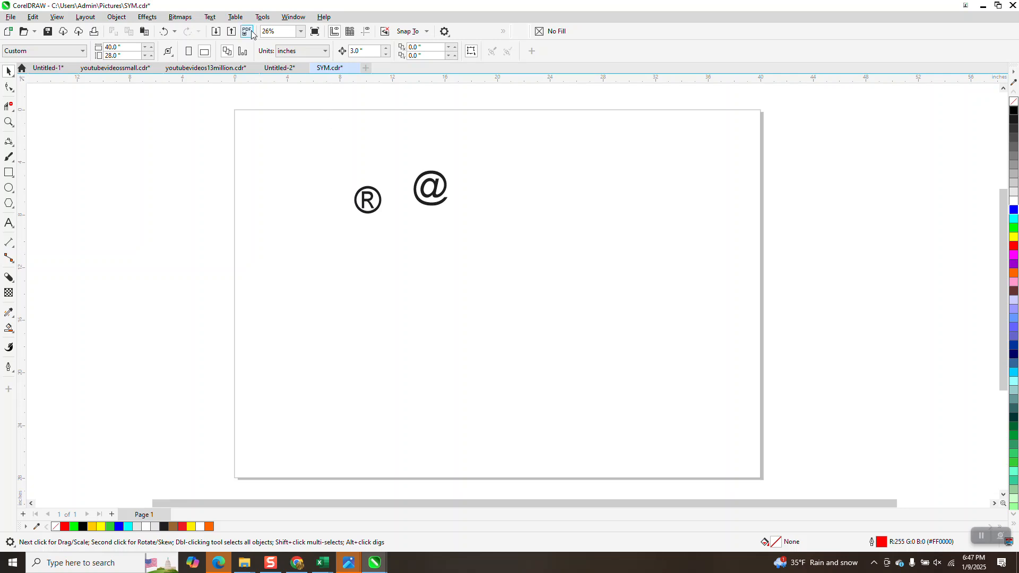
- Stop the macro recording
left_click(262, 18)
mouse_move(273, 77)
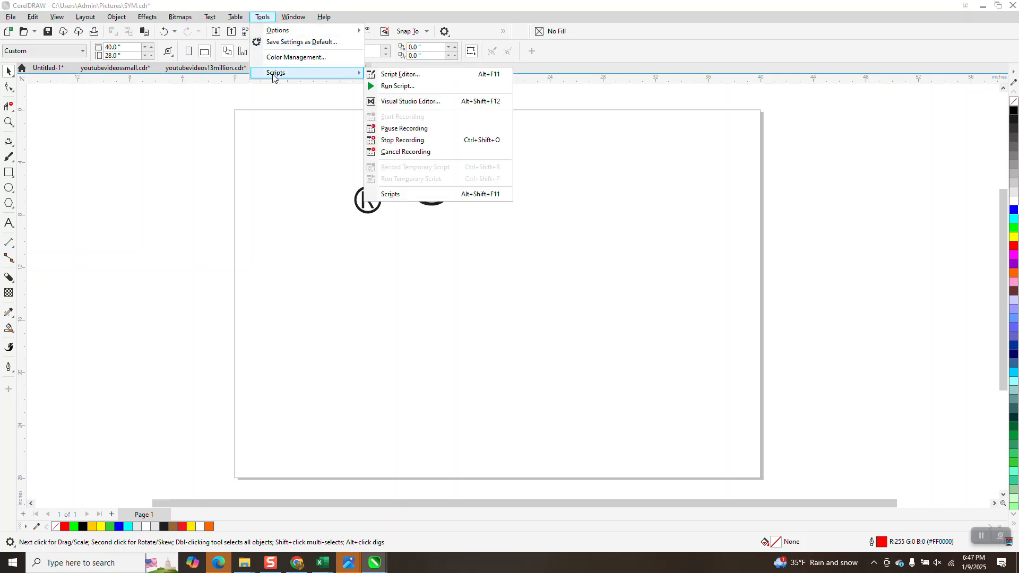
left_click(396, 141)
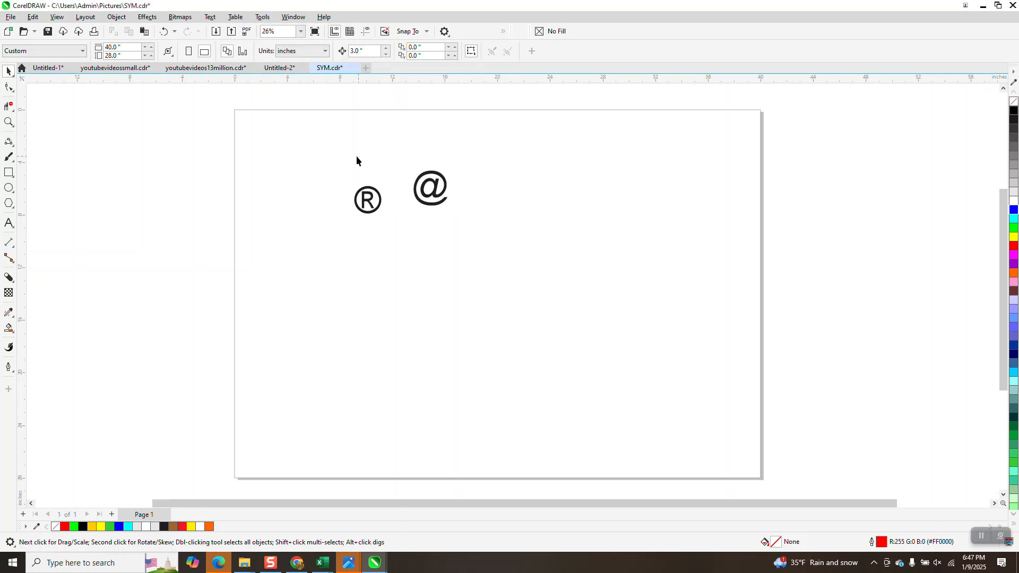
- Switch to the Untitled-2 document and move the two hummingbird images to the page's upper-left corner
left_click(289, 71)
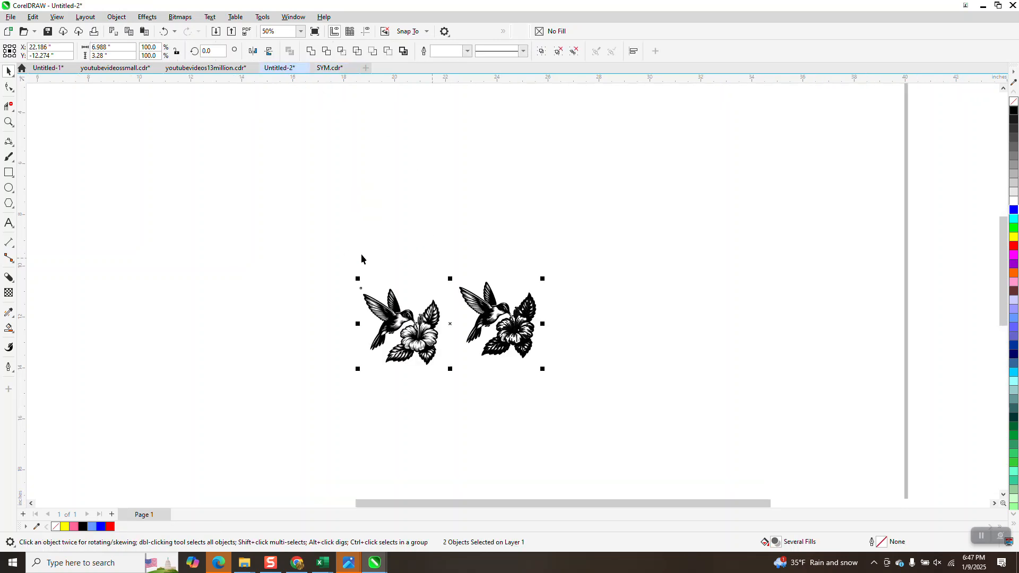
scroll(402, 275, "down", 4)
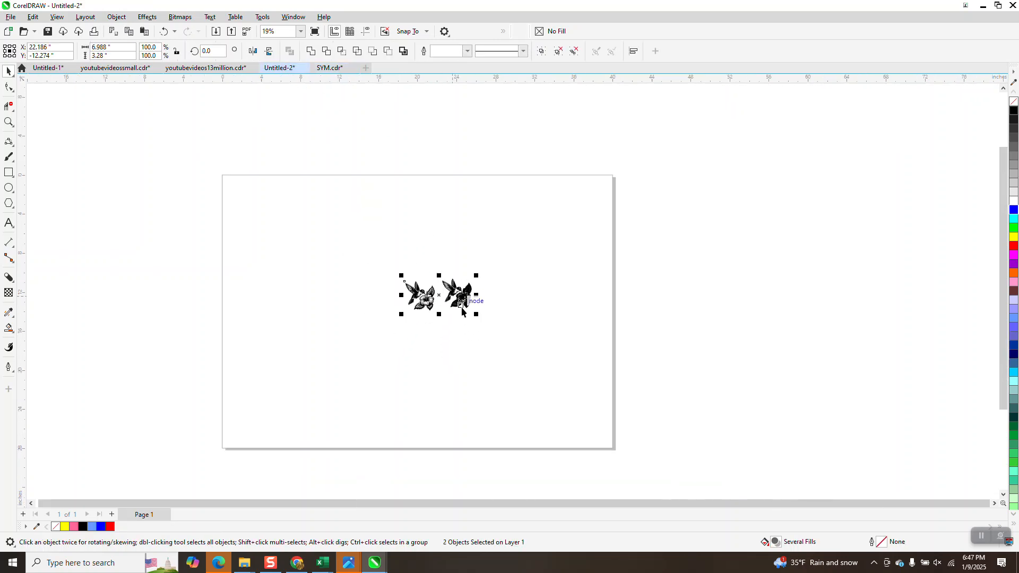
left_click_drag(476, 317, 349, 231)
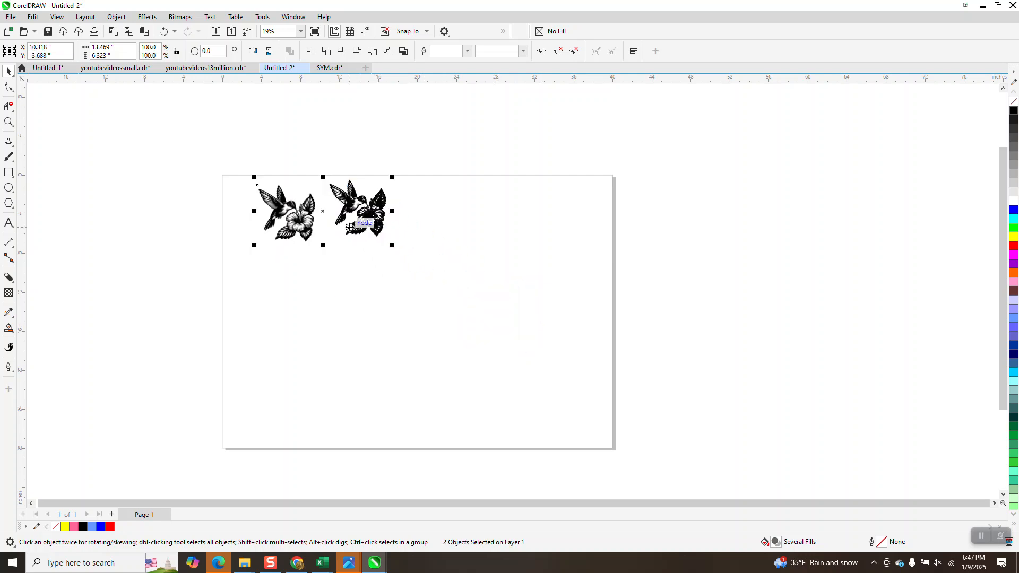
left_click(361, 140)
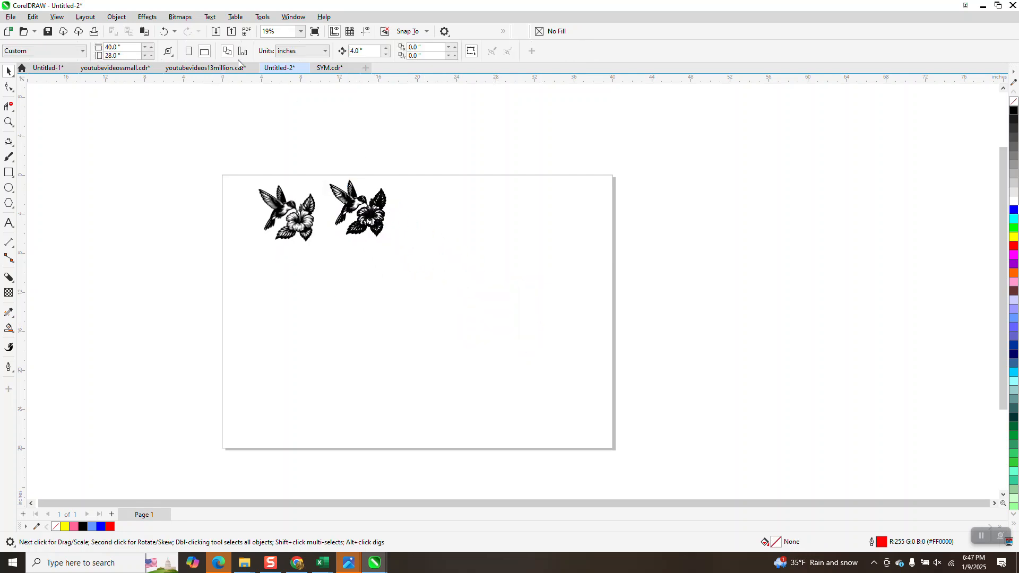
- Open the Scripts docker and run the recorded SYM macro from RecordedMacros
left_click(260, 20)
mouse_move(268, 73)
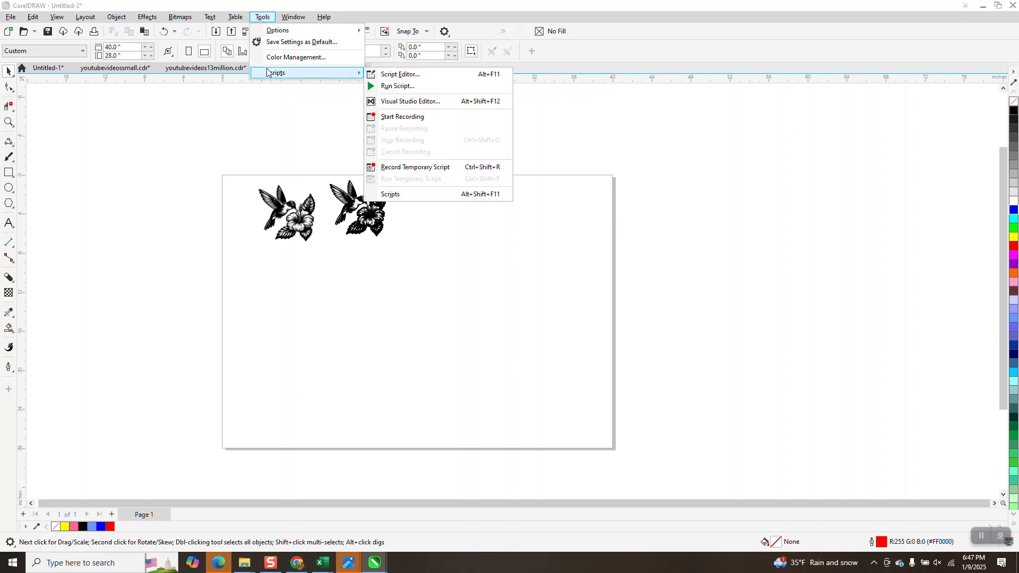
left_click(407, 194)
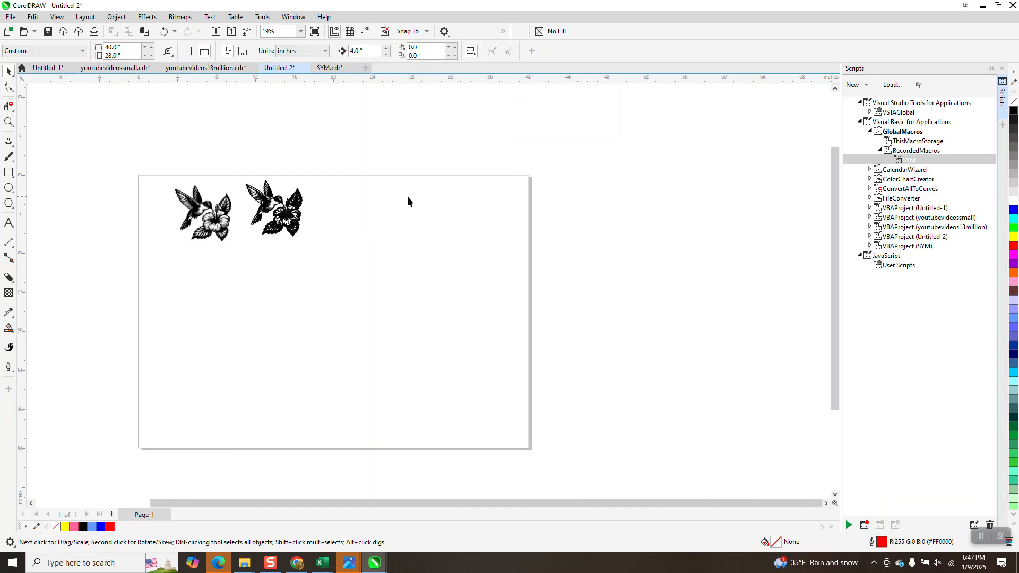
left_click(905, 158)
double_click(905, 159)
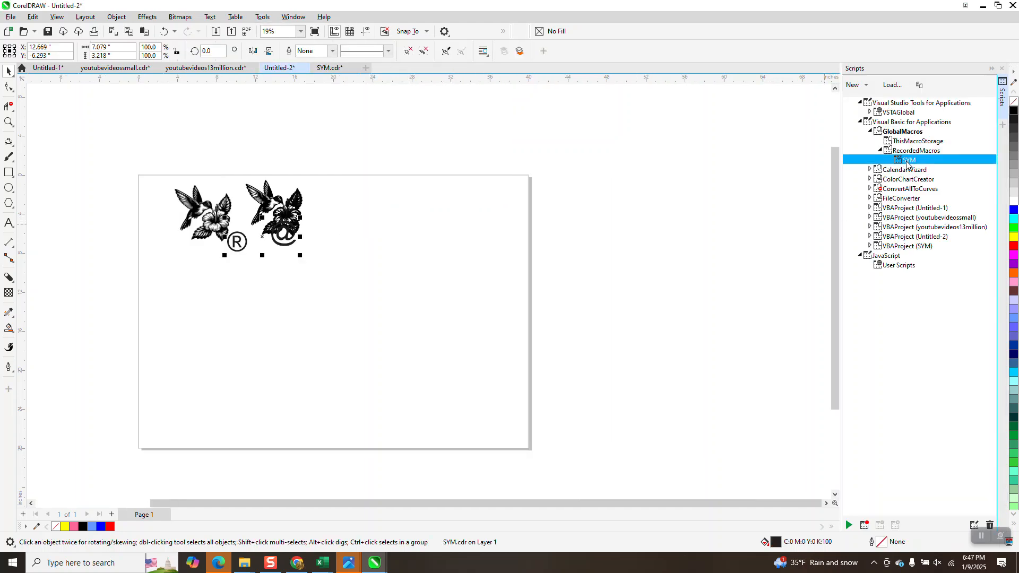
- Move the inserted ® and @ symbols down toward the centre of the page and deselect them
left_click_drag(265, 245, 378, 275)
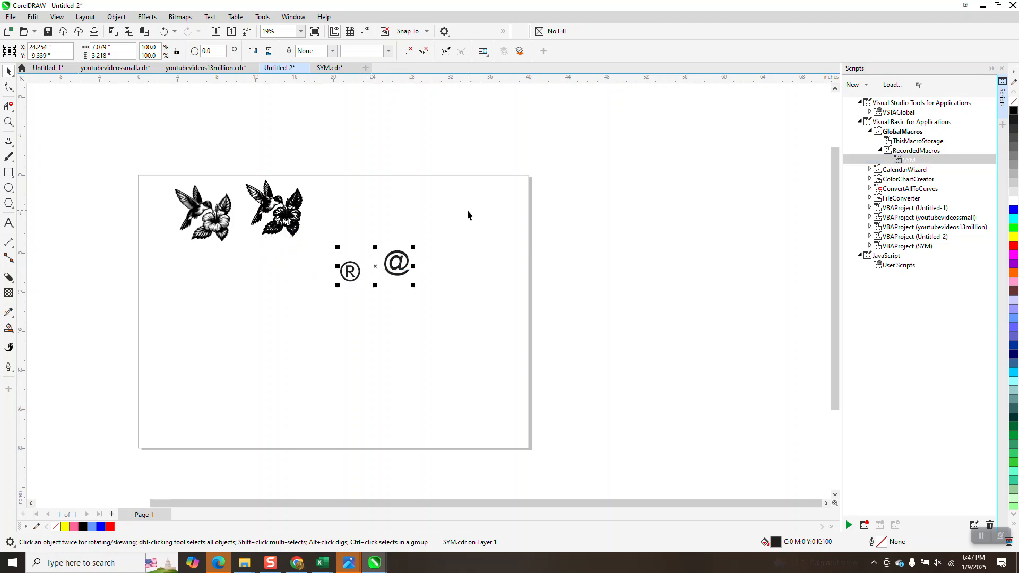
right_click(542, 166)
left_click(722, 187)
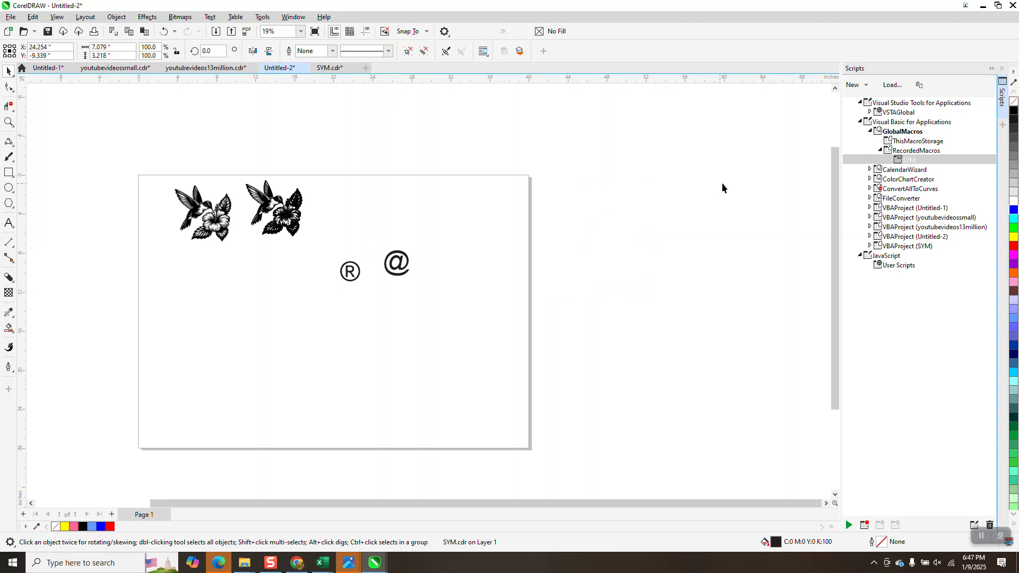
- Open the keyboard shortcut assignment for the SYM macro, try Alt+S as the new shortcut, and clear it
right_click(899, 159)
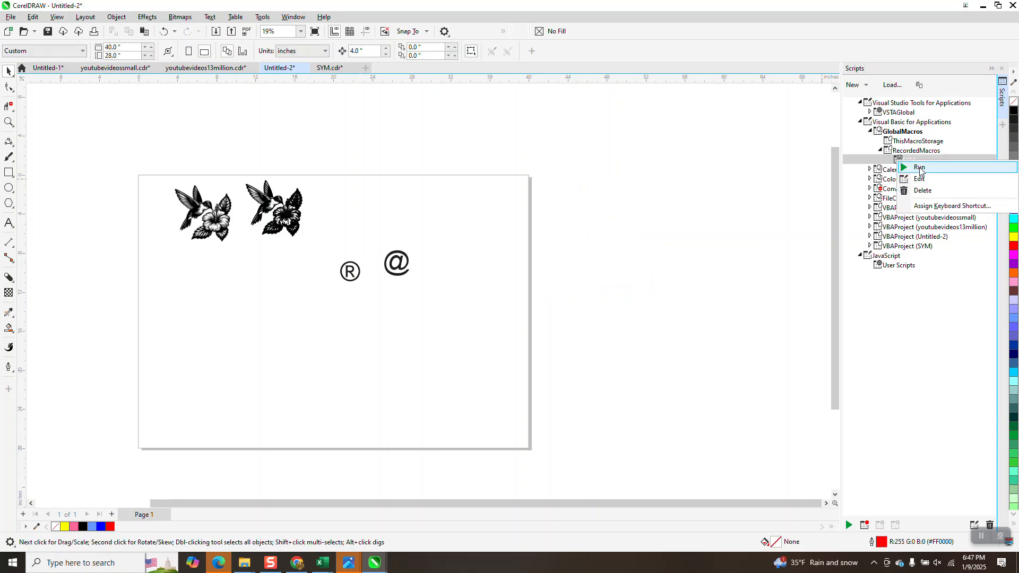
left_click(935, 207)
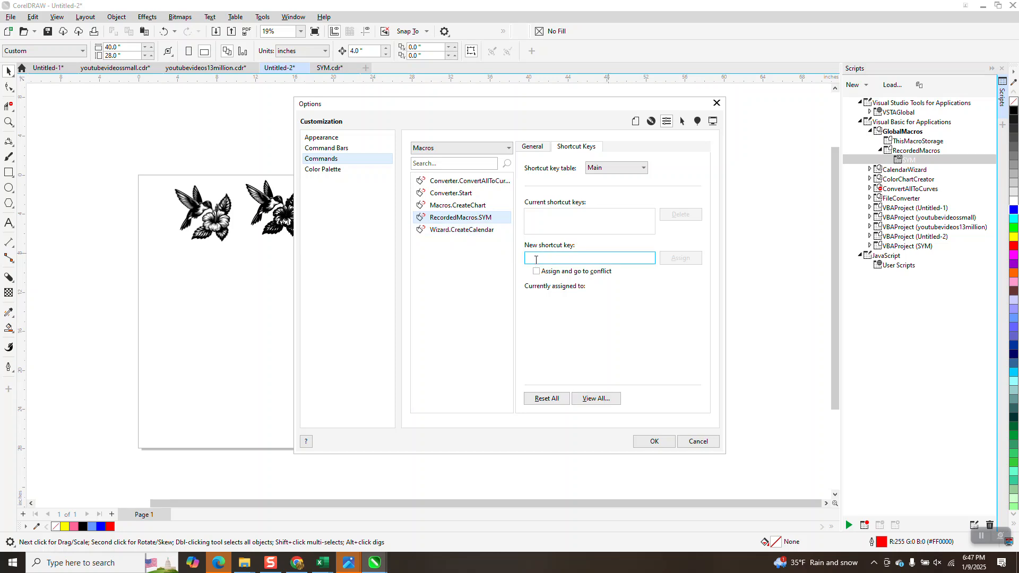
key("alt+s")
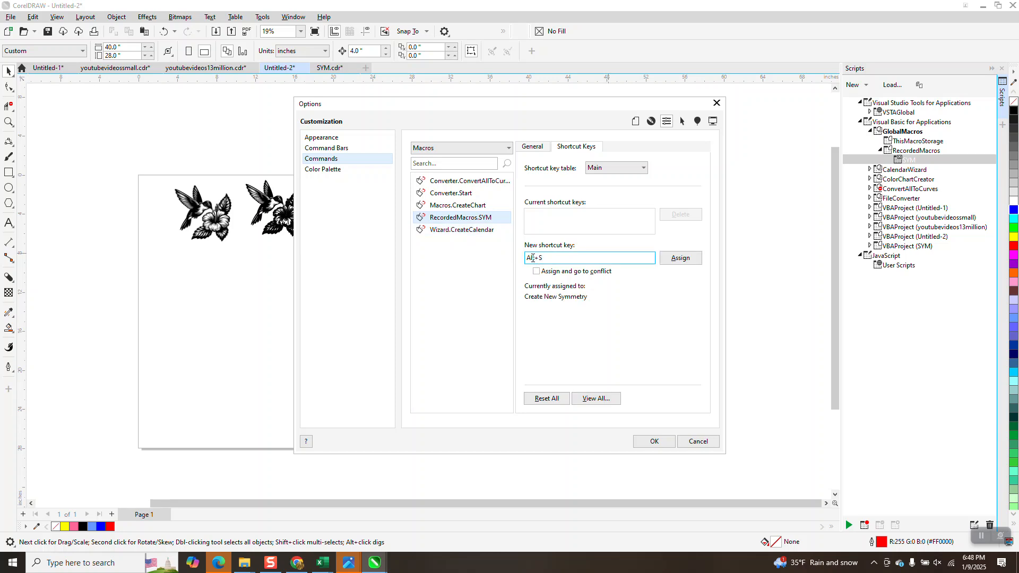
key("BackSpace")
key("BackSpace")
key("BackSpace")
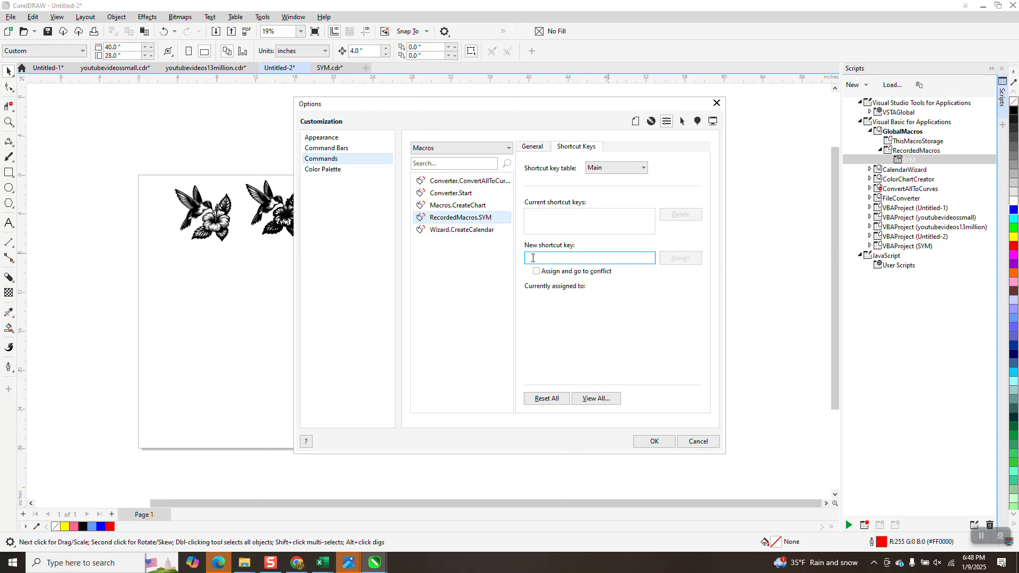
- Enter Shift+2 as the SYM macro's new shortcut key, assign it, and close the options
key("ctrl+s")
left_click_drag(574, 257, 507, 267)
key("BackSpace")
key("shift+2")
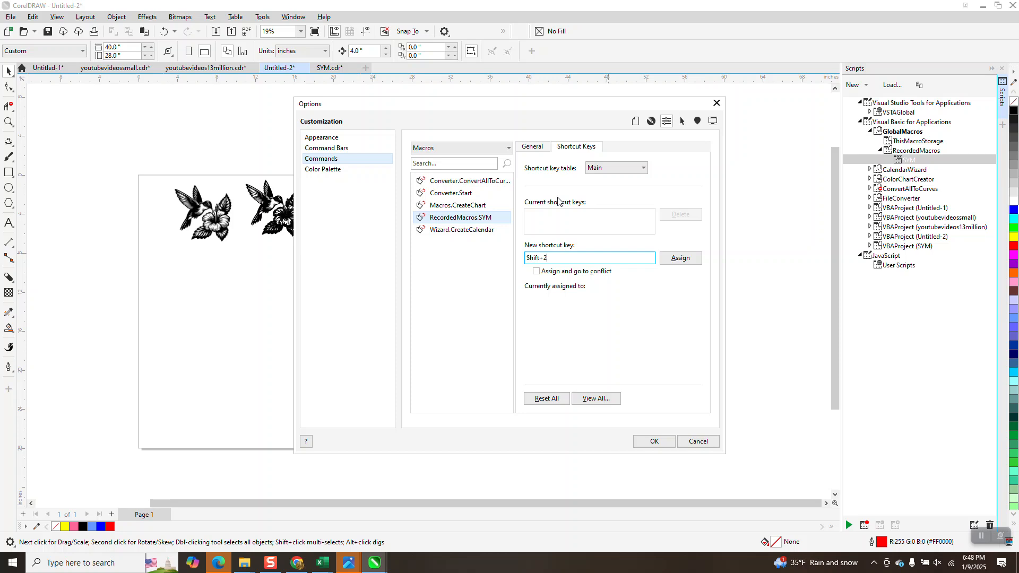
key("BackSpace")
key("2")
key("BackSpace")
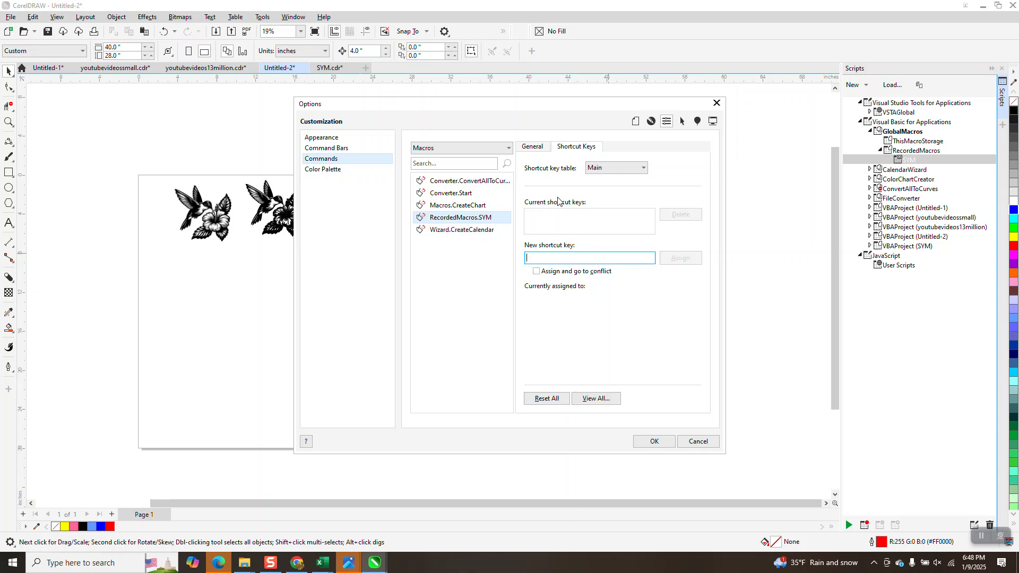
key("2")
key("BackSpace")
key("shift+2")
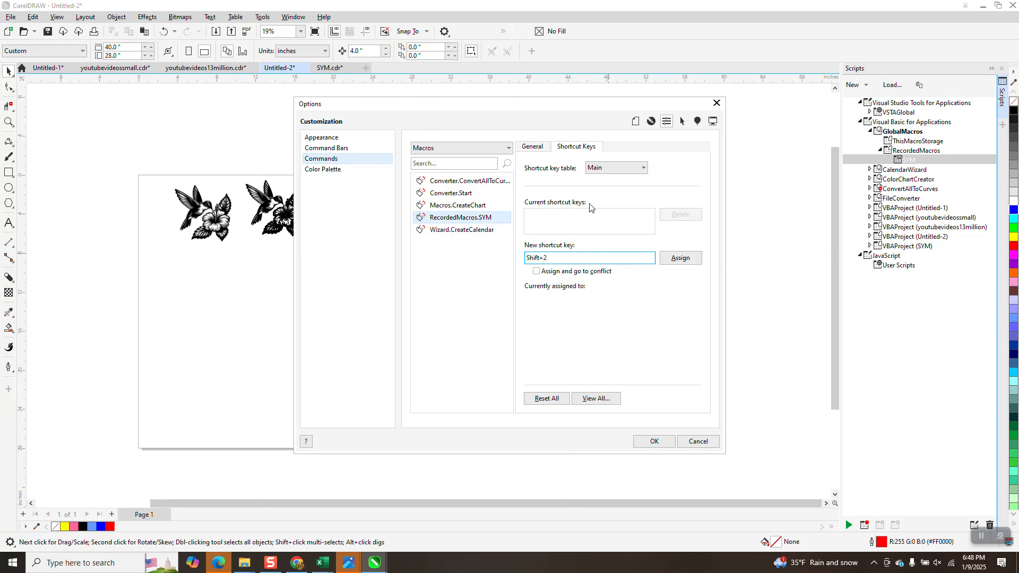
left_click(687, 259)
left_click(656, 442)
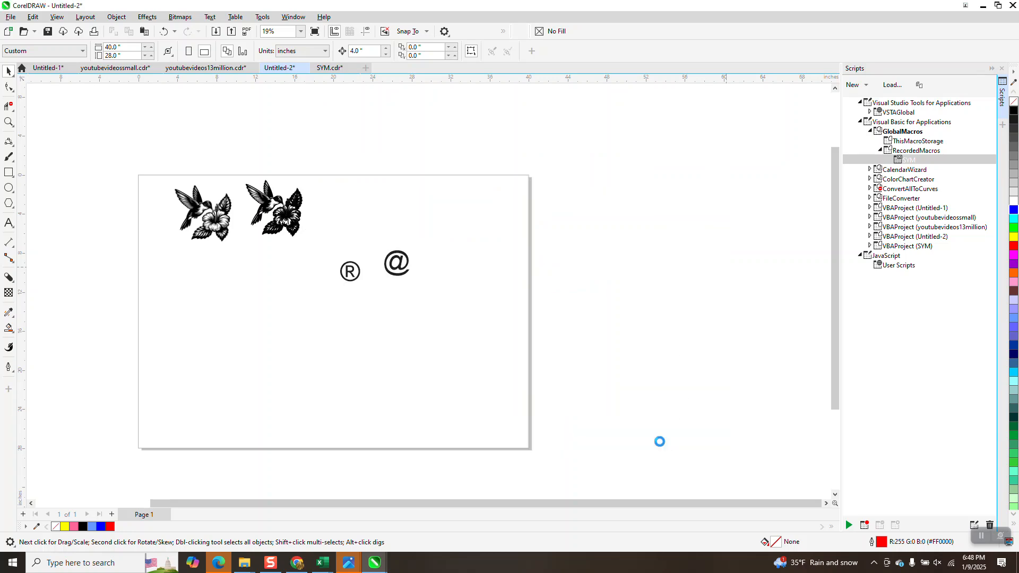
- Delete the ® and @ symbols and move the two hummingbird images toward the page's upper-right area
left_click_drag(443, 227, 327, 317)
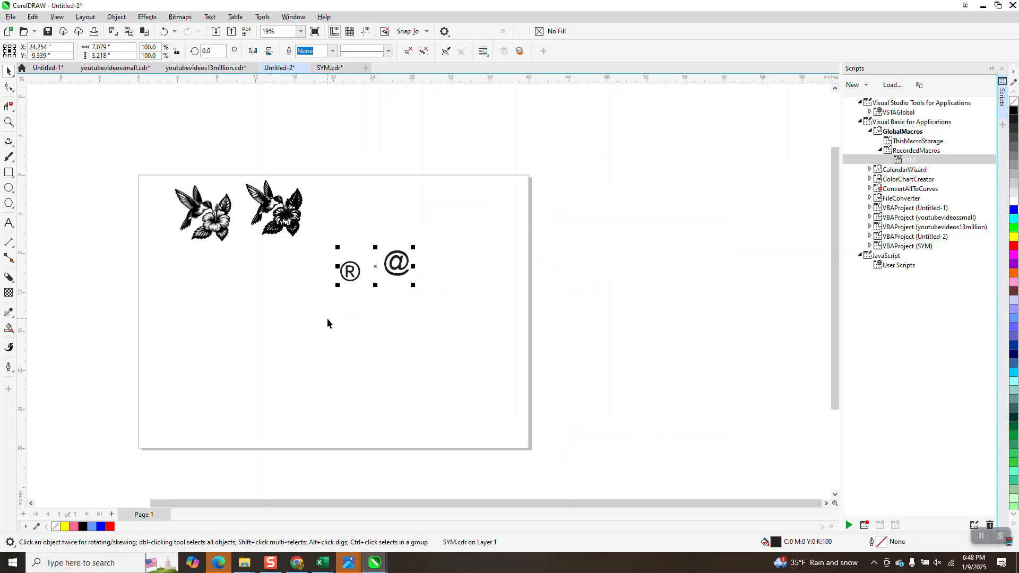
key("Delete")
left_click_drag(155, 170, 334, 264)
left_click_drag(309, 228, 499, 226)
left_click(336, 223)
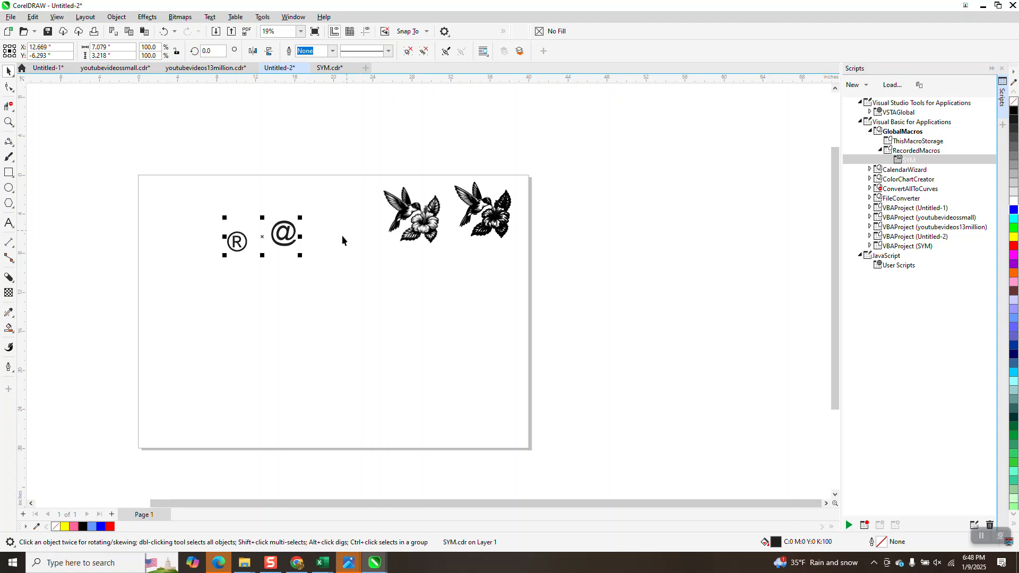
- Zoom in to inspect the symbols, then delete the ® and @ symbols and both hummingbird images from the page
left_click(9, 122)
left_click_drag(216, 196, 406, 279)
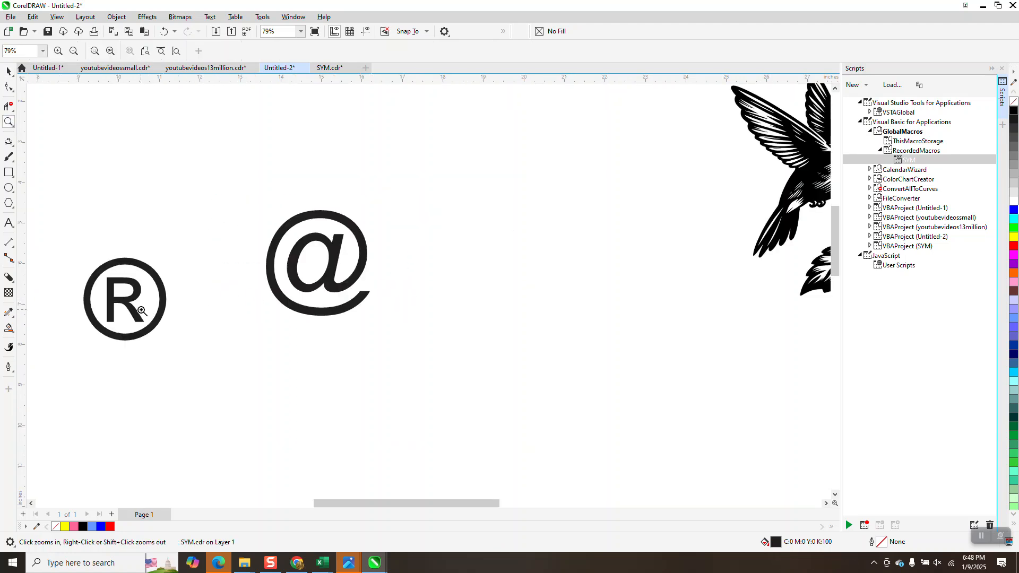
scroll(329, 254, "down", 2)
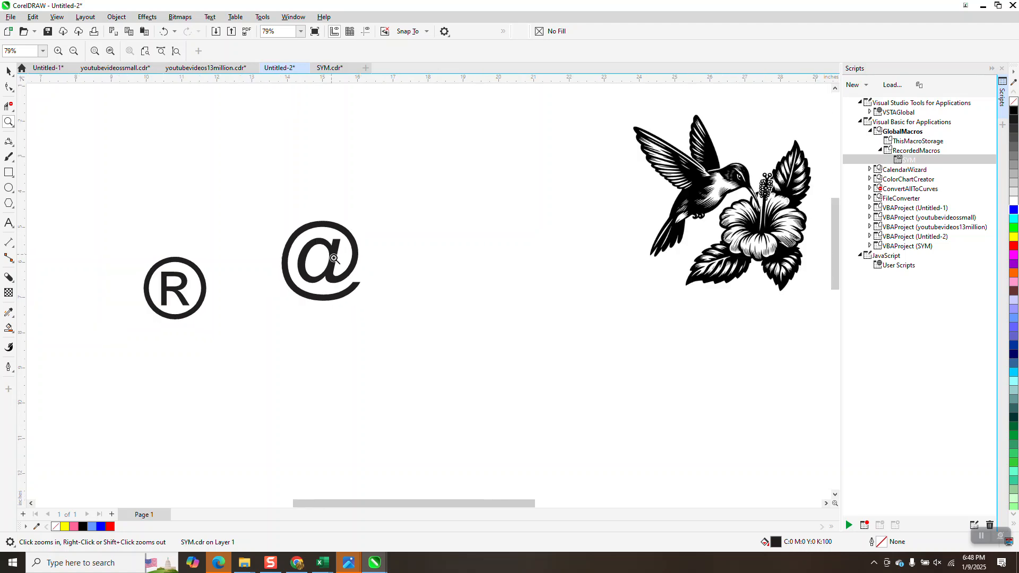
scroll(350, 254, "down", 2)
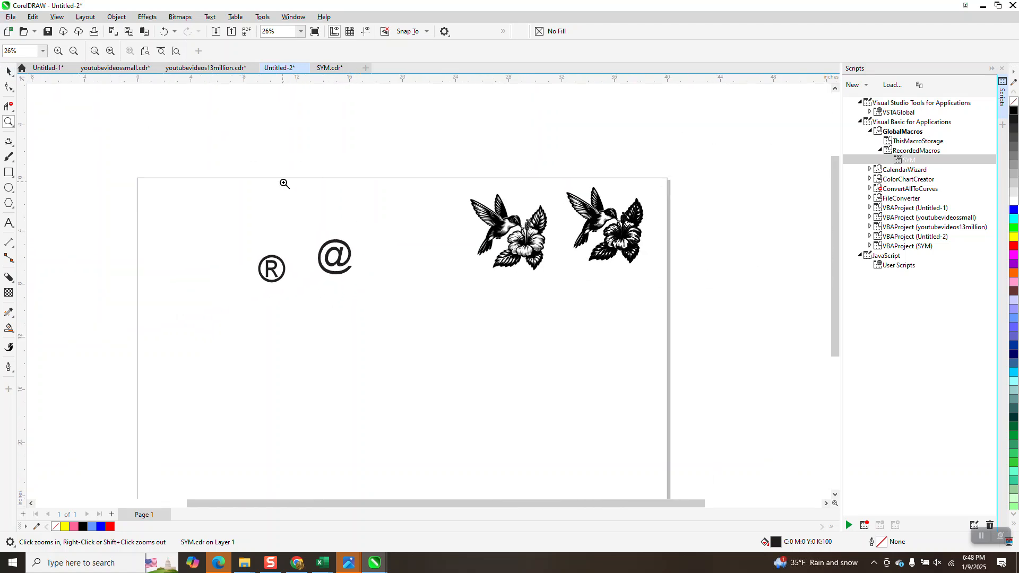
scroll(340, 191, "down", 1)
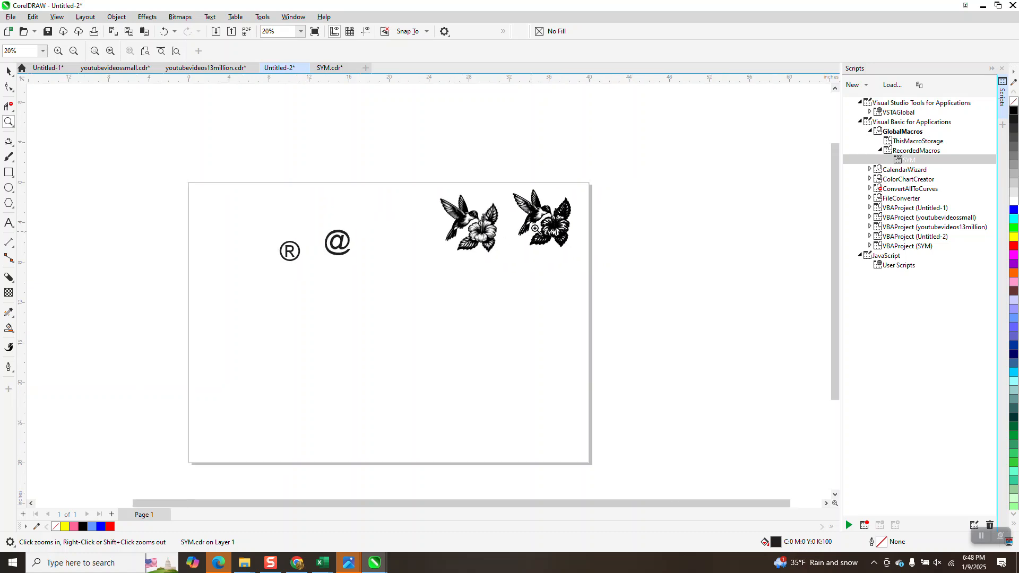
double_click(9, 70)
left_click_drag(249, 192, 312, 286)
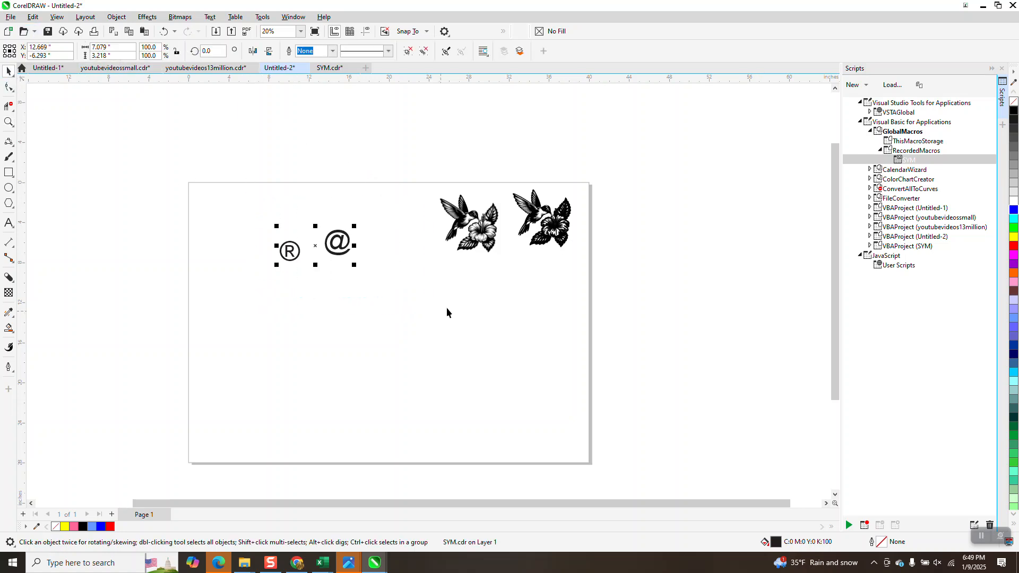
key("Delete")
left_click_drag(428, 187, 641, 317)
key("Delete")
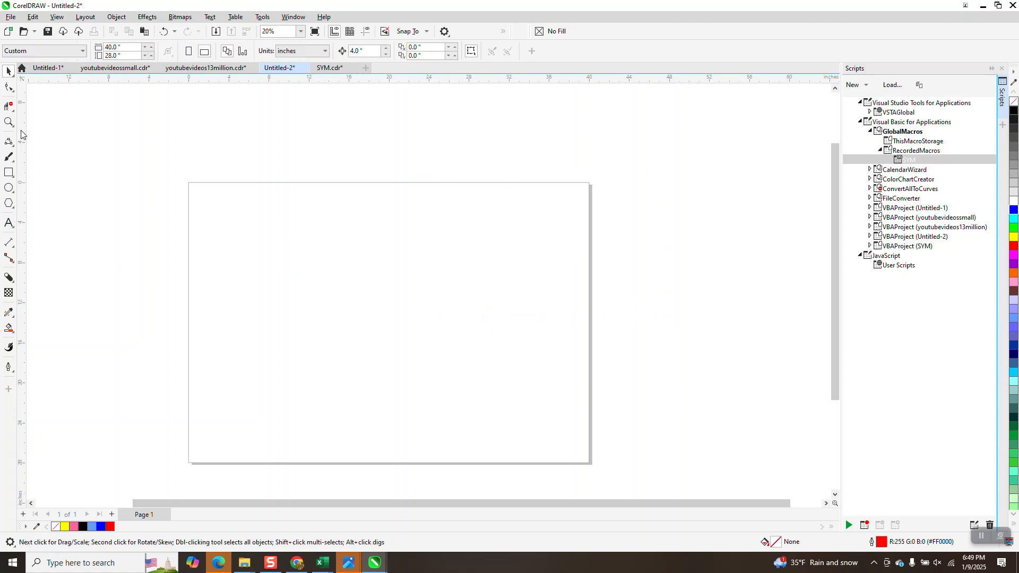
- Open the 15inch_Plaque_J2doug drawing from the Pictures folder
left_click(13, 18)
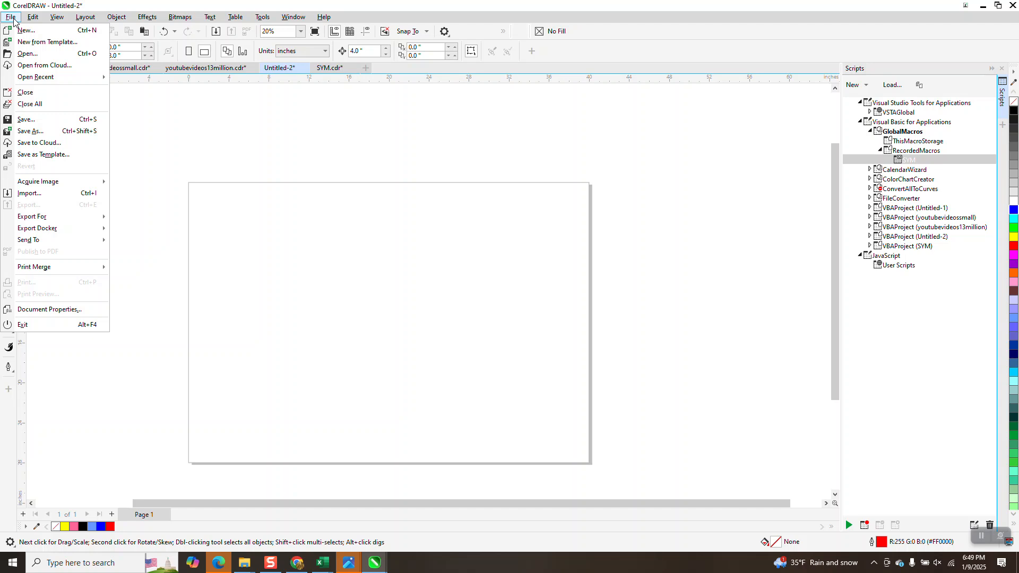
left_click(31, 54)
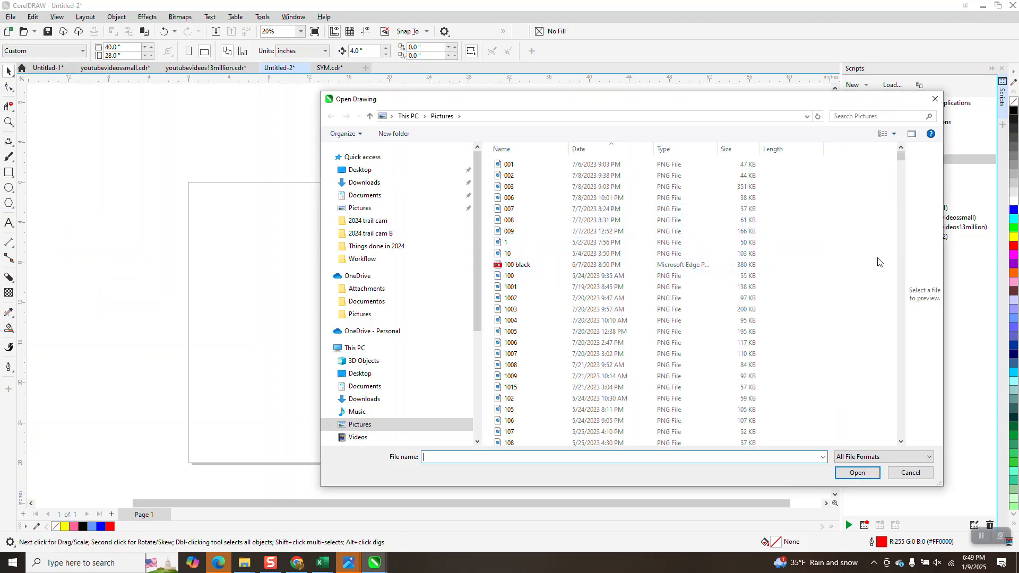
left_click_drag(899, 160, 899, 184)
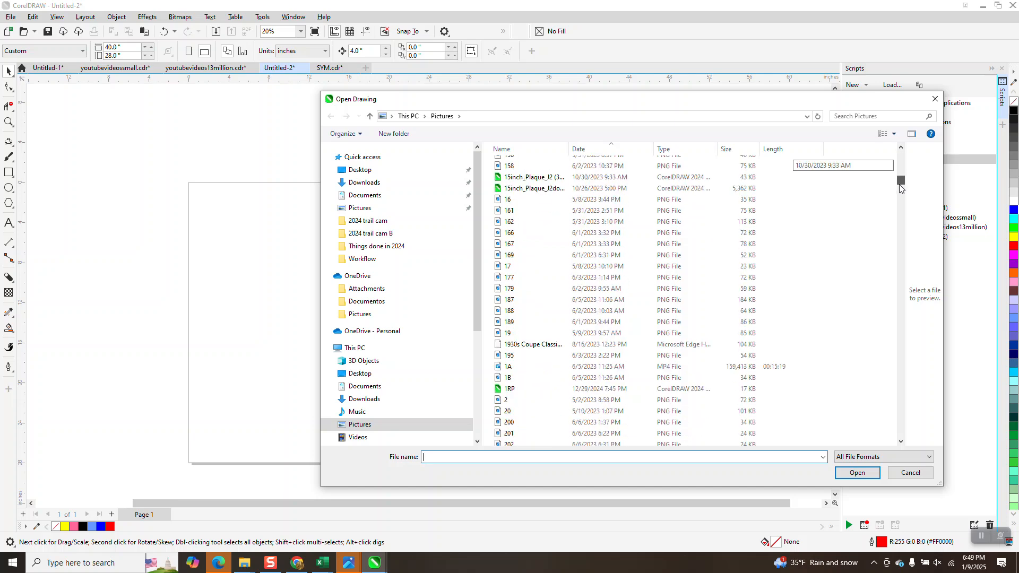
left_click(507, 189)
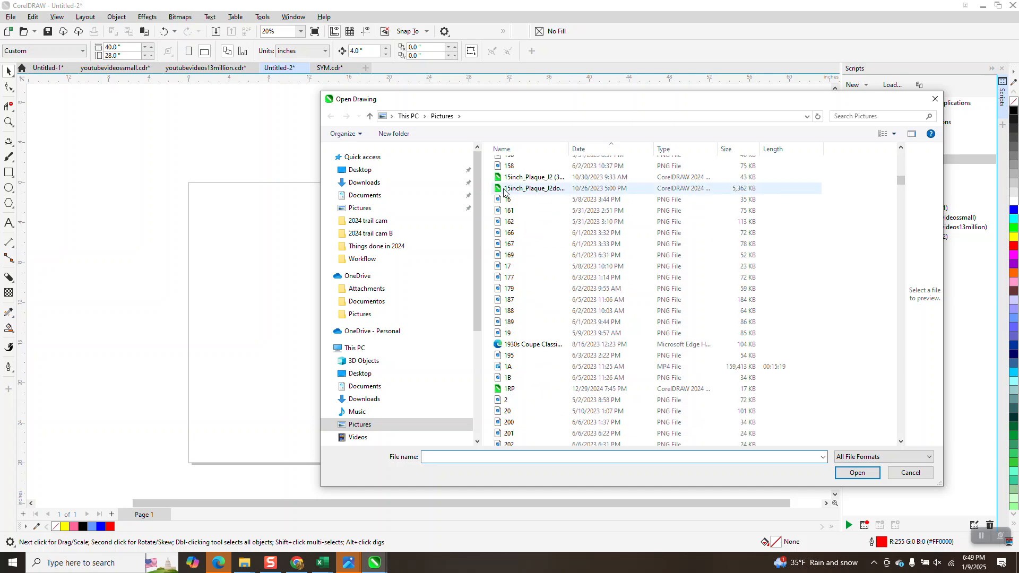
left_click(855, 494)
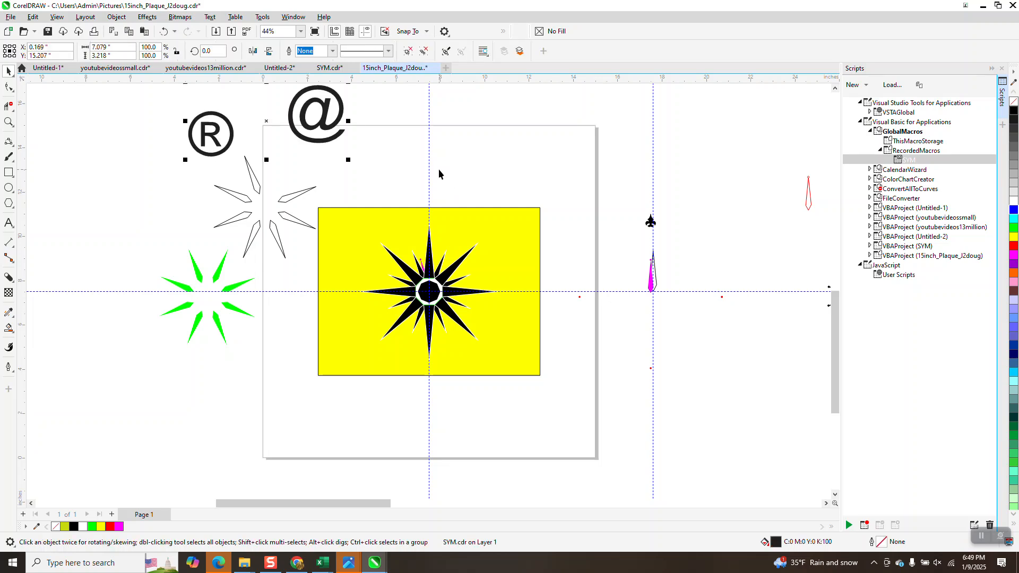
- Move the ® and @ symbols onto the plaque page above the yellow rectangle and deselect them
left_click_drag(344, 98, 511, 139)
left_click(517, 112)
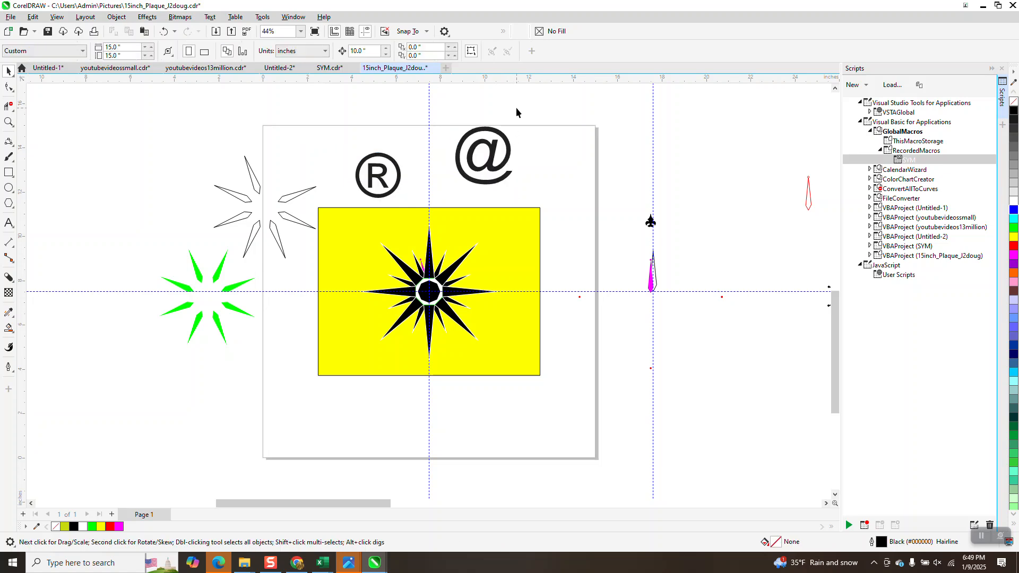